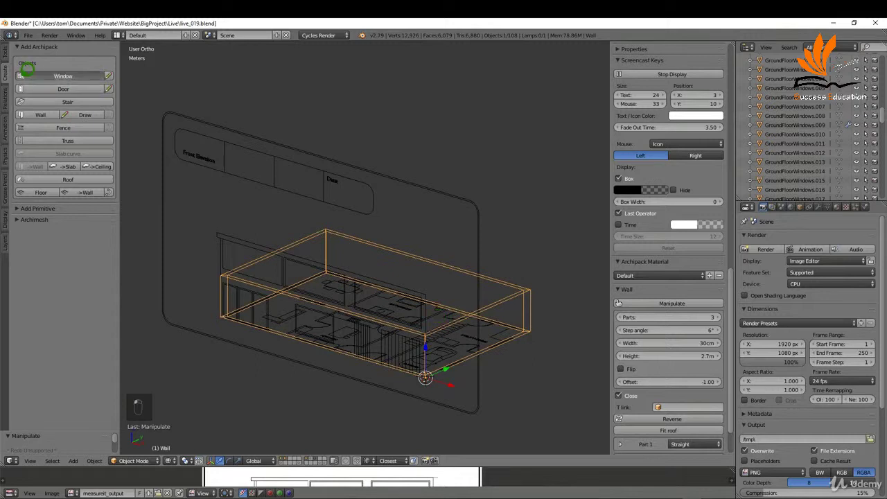
Dismiss the window presets browser, then enlarge the 3D view and tilt it over the model
left_click(28, 73)
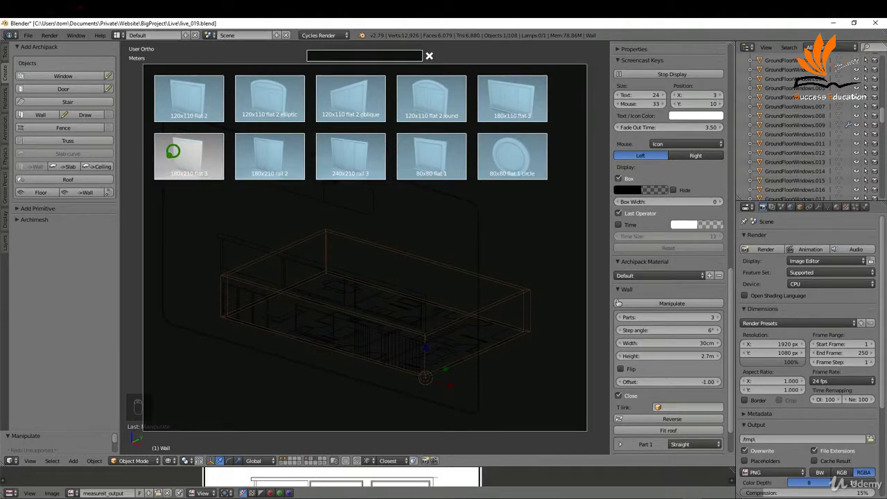
key("Escape")
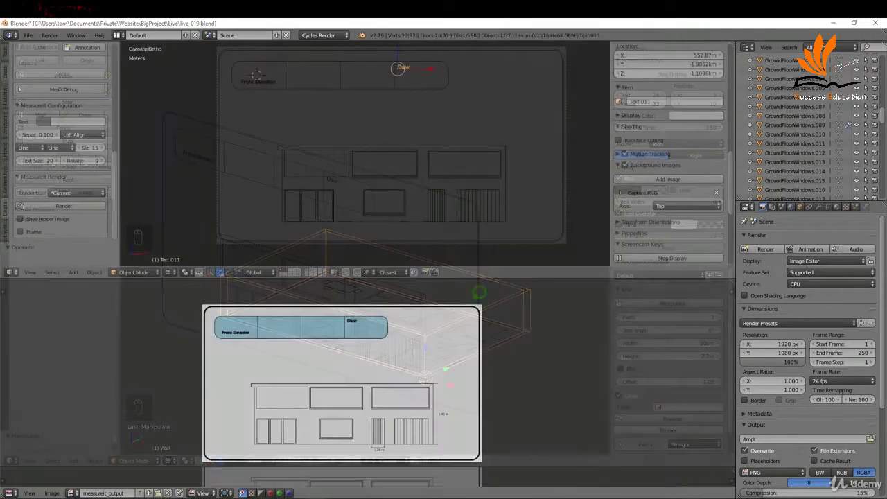
left_click_drag(481, 278, 477, 465)
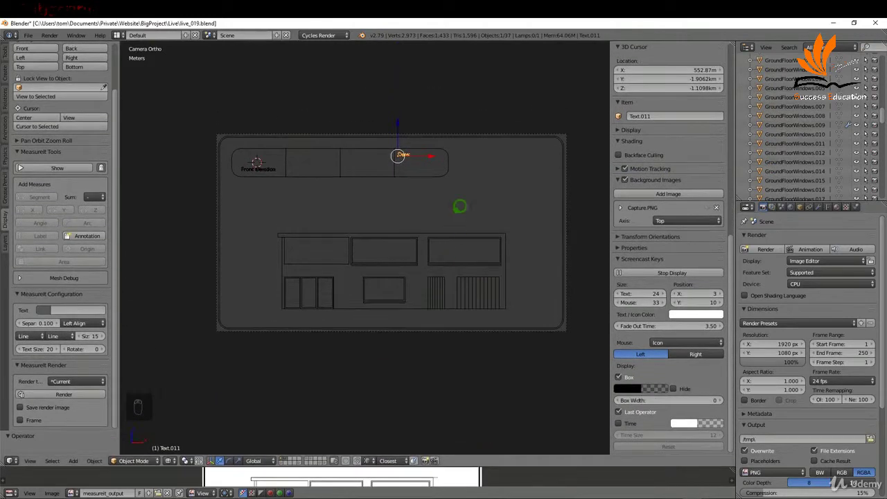
middle_click_drag(459, 204, 388, 224)
scroll(422, 226, "down", 5)
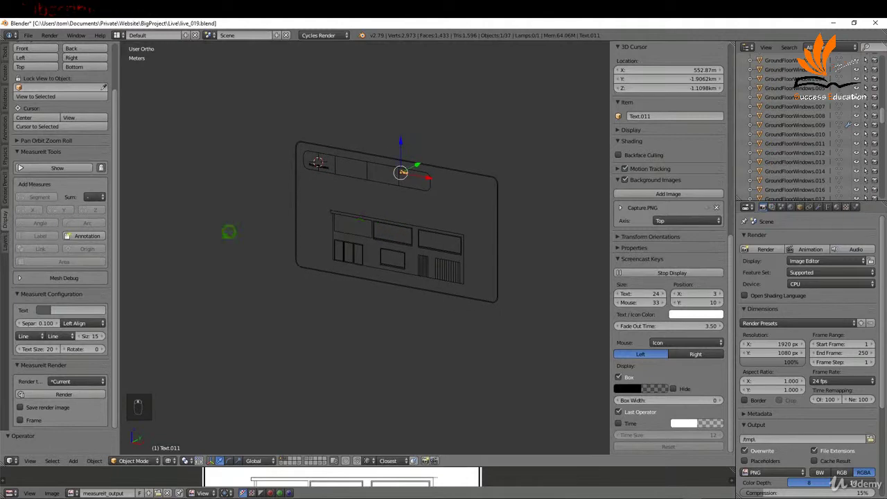
Show the scene layers list and box-select the whole front elevation drawing
left_click(10, 240)
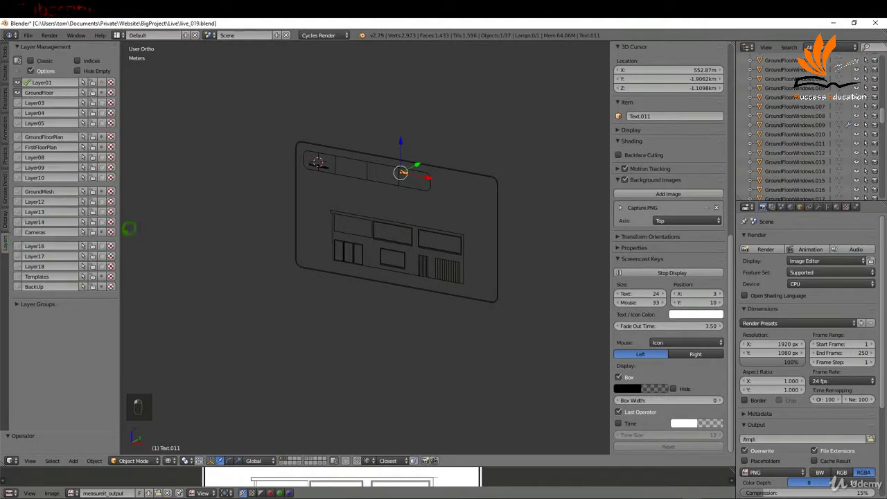
left_click(24, 83)
left_click(23, 84)
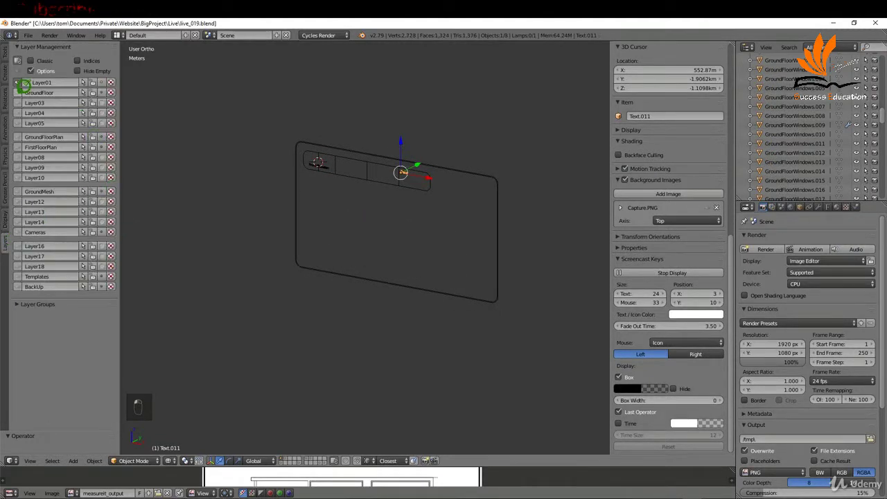
left_click(24, 86)
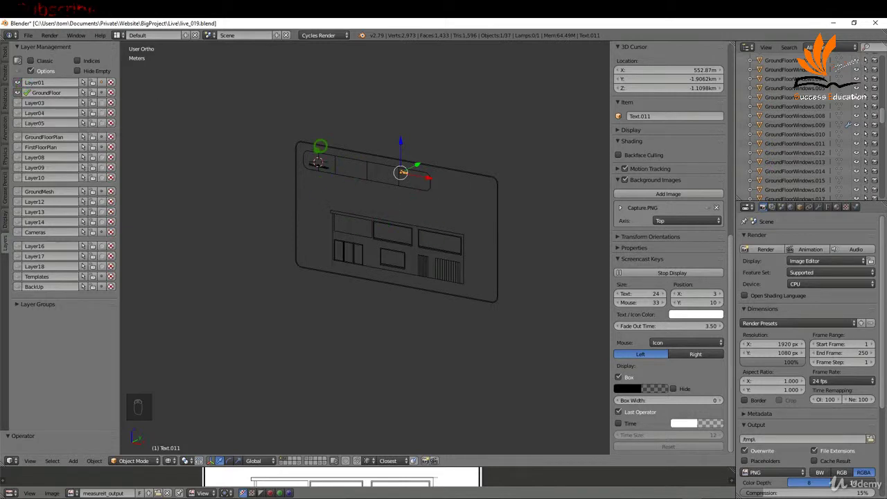
key("b")
left_click_drag(271, 125, 530, 306)
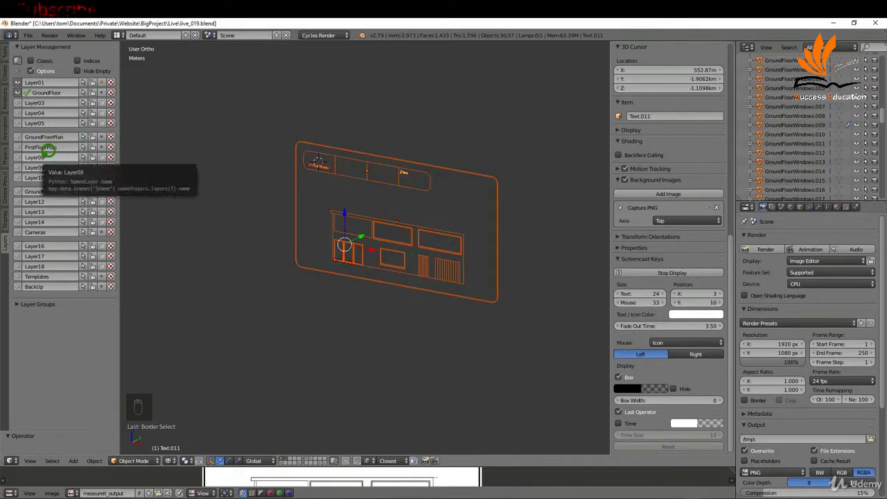
Rename Layer08 to FrontElevation and move the selected elevation objects onto that layer
double_click(50, 155)
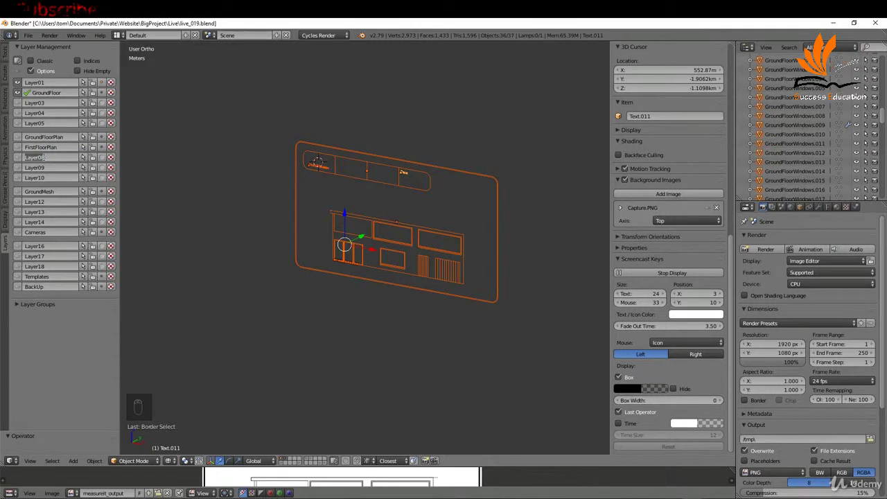
type("FrontElevation")
key("Return")
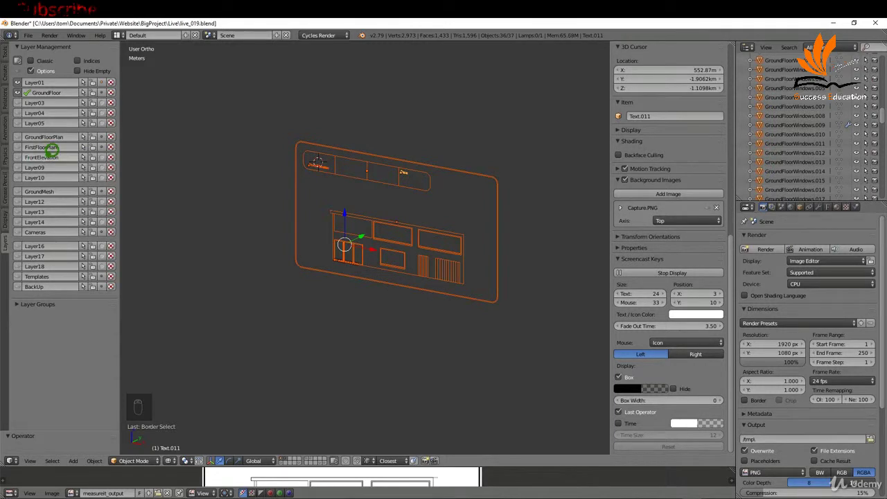
left_click(107, 147)
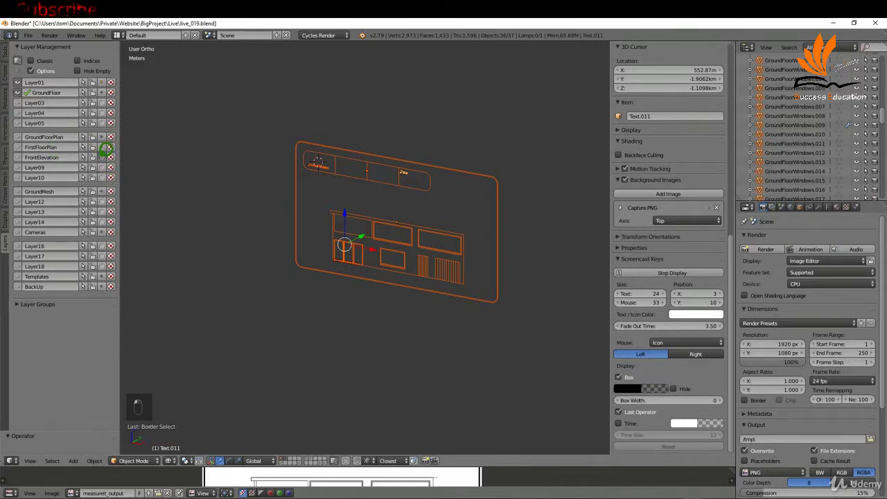
Show the GroundFloorPlan layer and tilt the view to see its floor plan at an angle
left_click(23, 134)
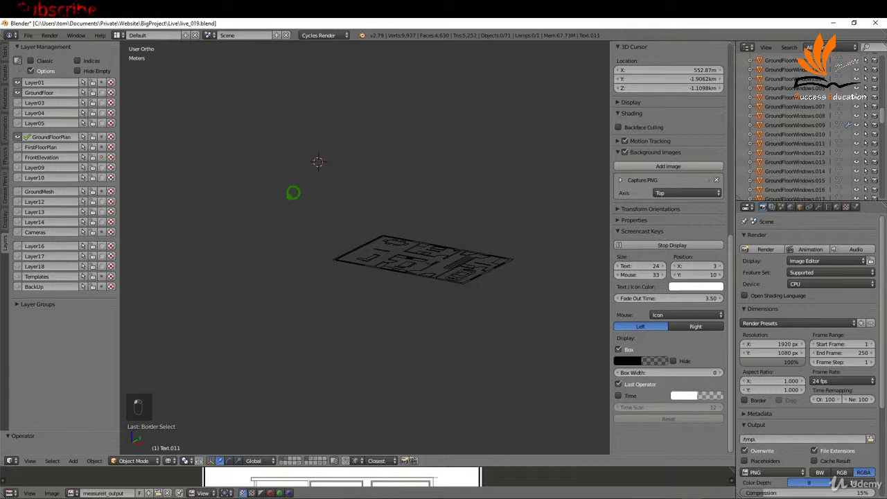
scroll(462, 235, "up", 3)
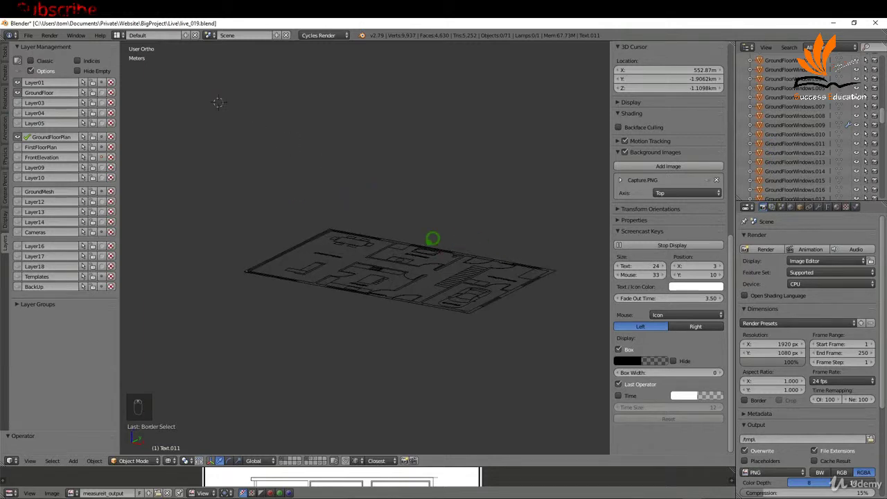
middle_click_drag(433, 238, 428, 247)
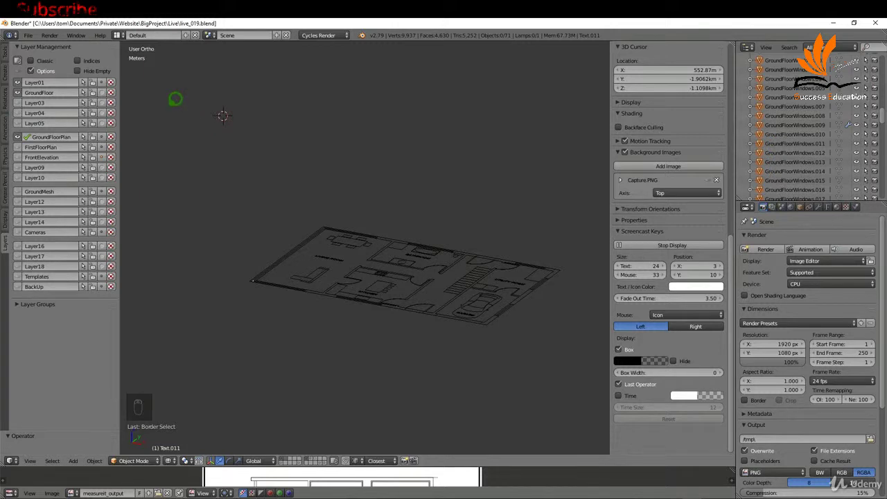
left_click(29, 35)
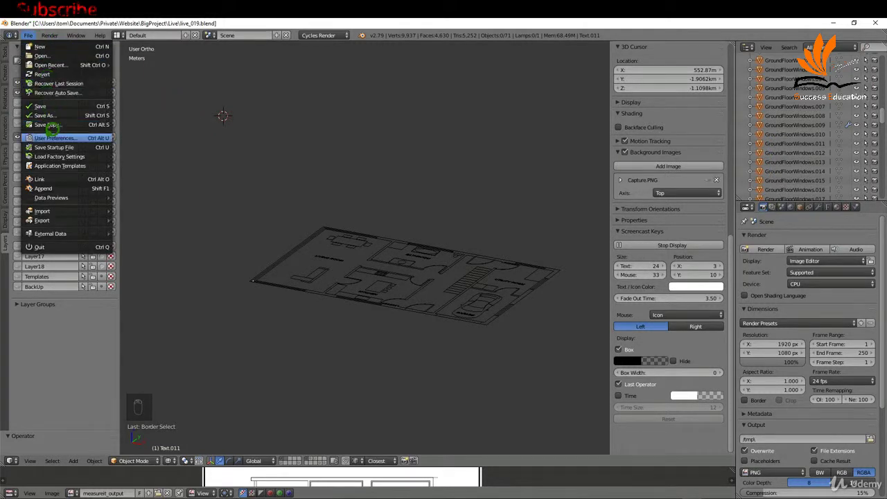
In User Preferences > Add-ons, expand Add Mesh: Archipack and scroll to its Material library folder path
left_click(52, 137)
left_click(183, 50)
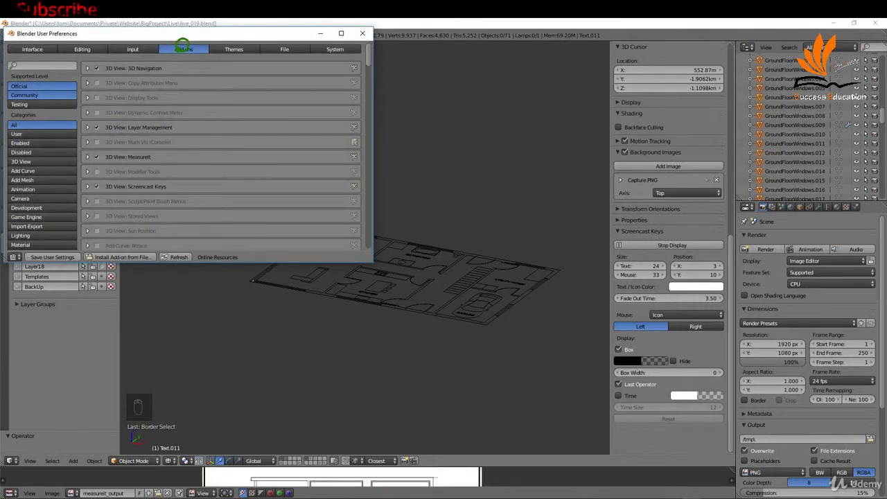
scroll(142, 140, "down", 10)
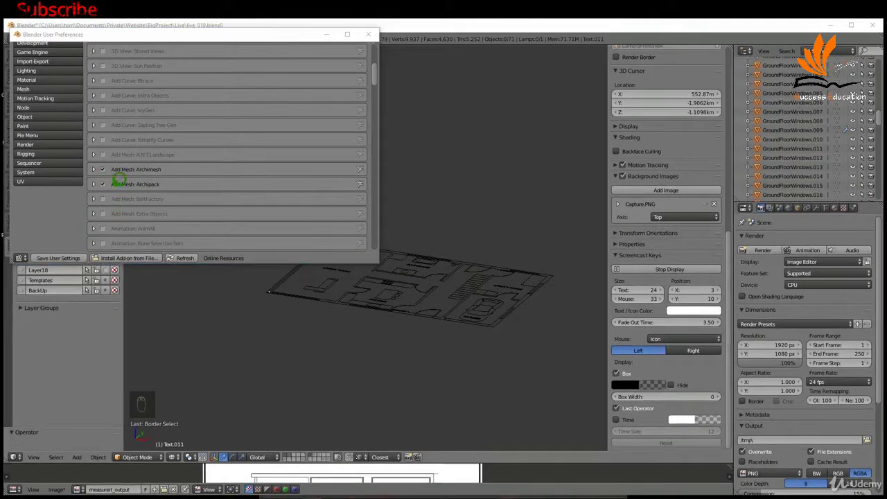
left_click(99, 182)
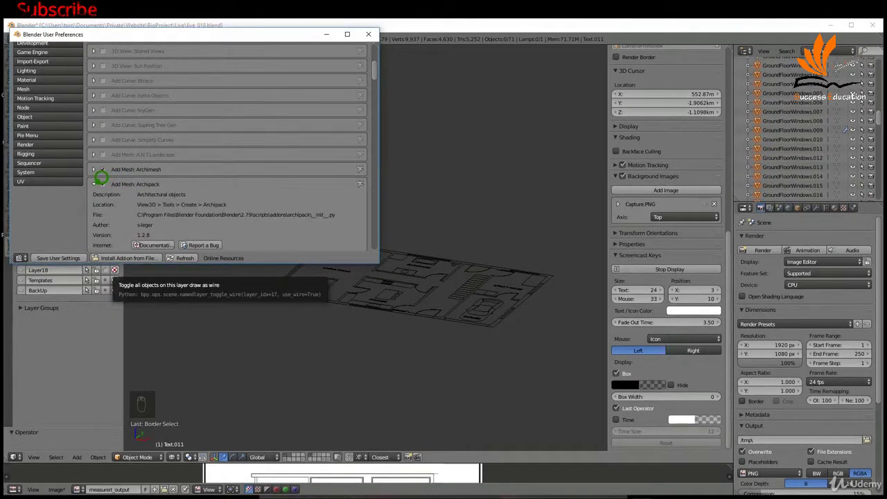
scroll(99, 167, "down", 5)
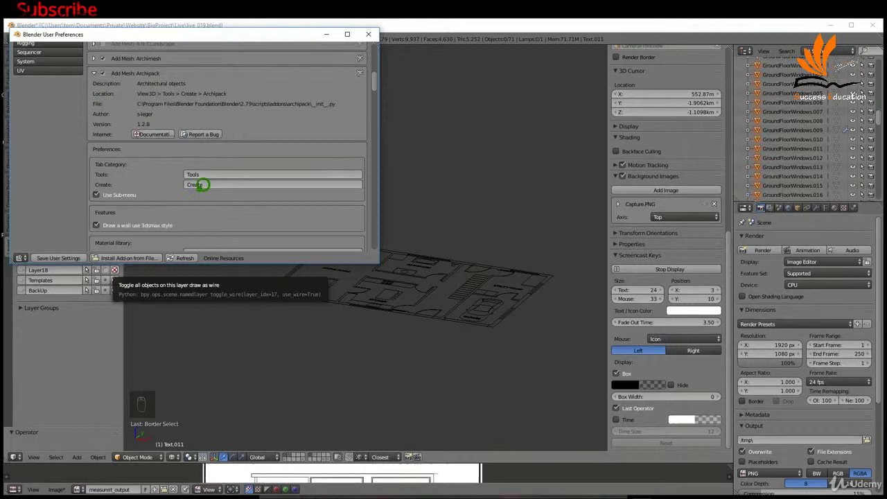
scroll(143, 131, "down", 3)
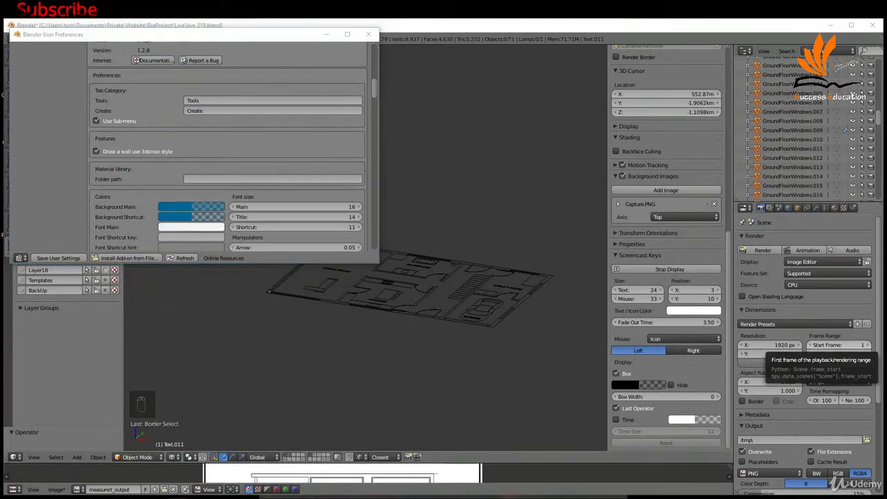
left_click_drag(886, 72, 137, 43)
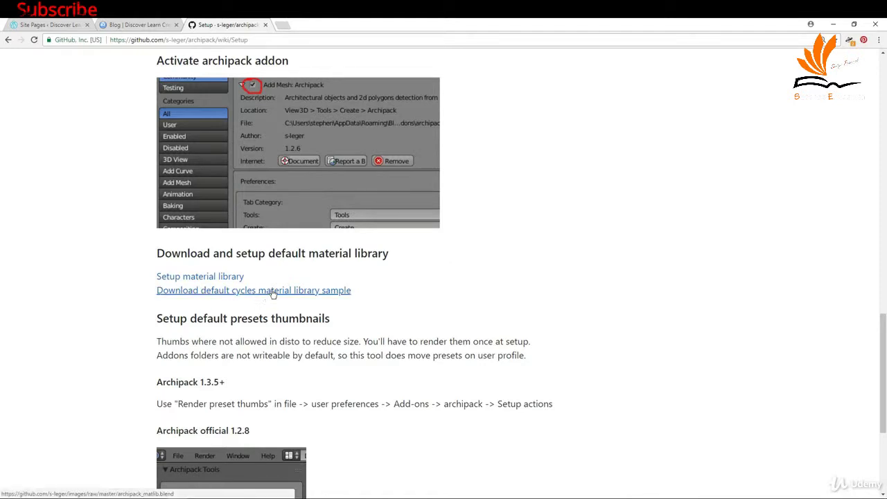
Download the default Cycles material library sample from the Archipack wiki Setup page
left_click(323, 292)
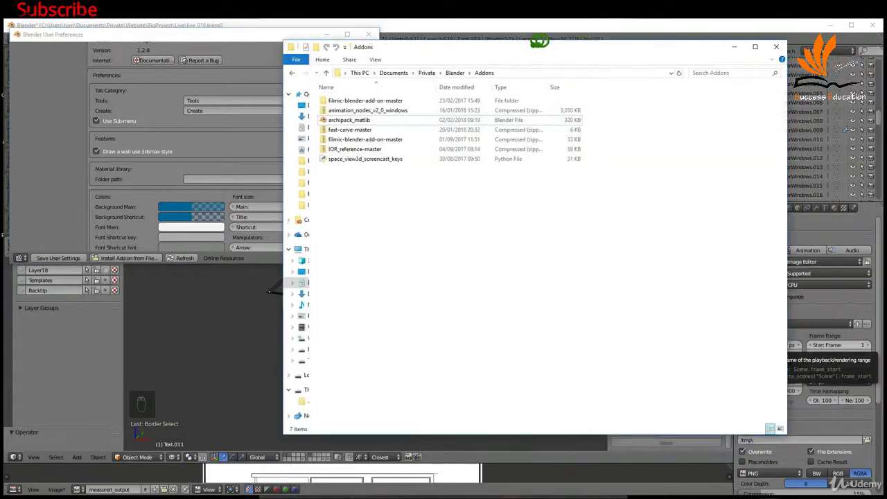
Select archipack_matlib in the Addons folder and select the folder's full path in the address bar
left_click_drag(540, 42, 520, 50)
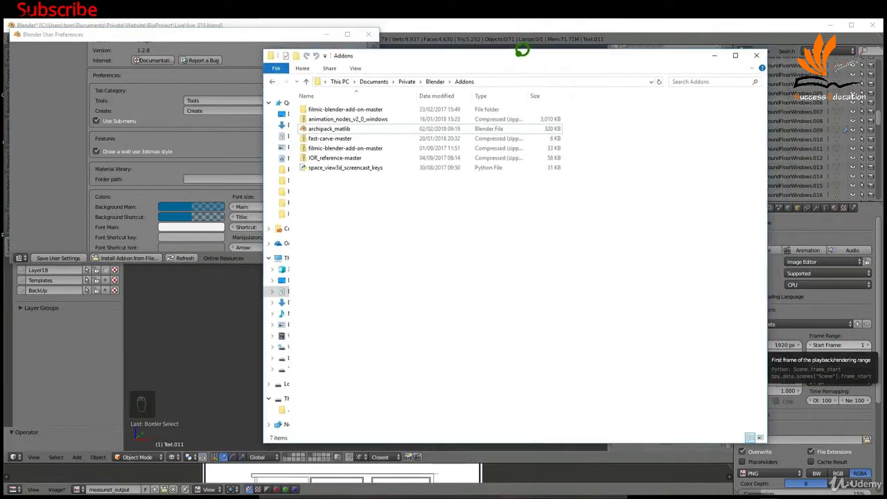
left_click(336, 125)
left_click(500, 82)
key("ctrl+c")
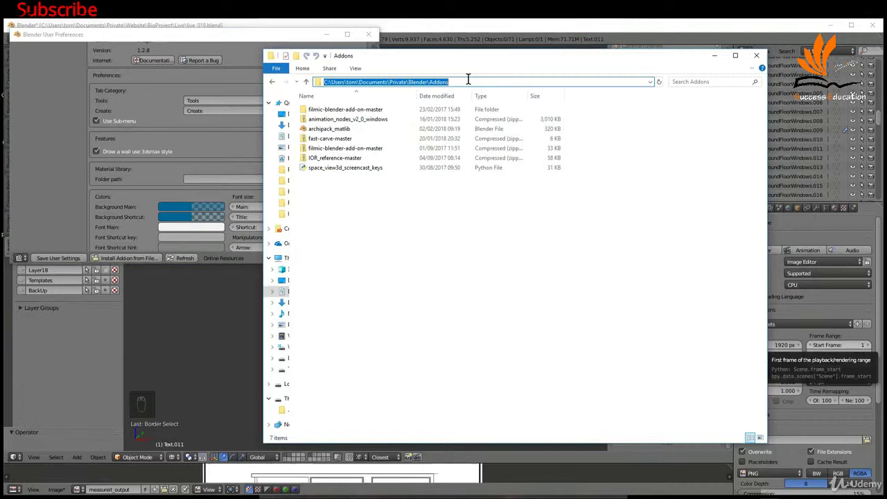
Paste the Addons folder path into Archipack's Material library folder path field
key("super+Down")
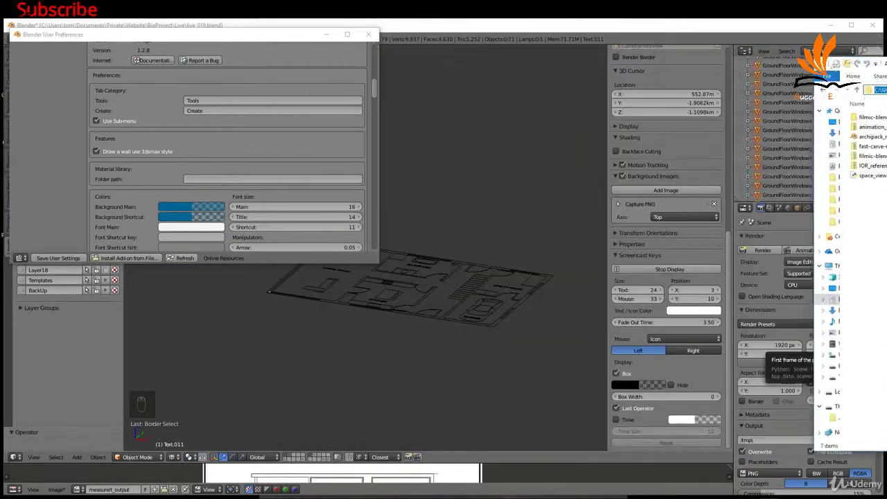
left_click(247, 179)
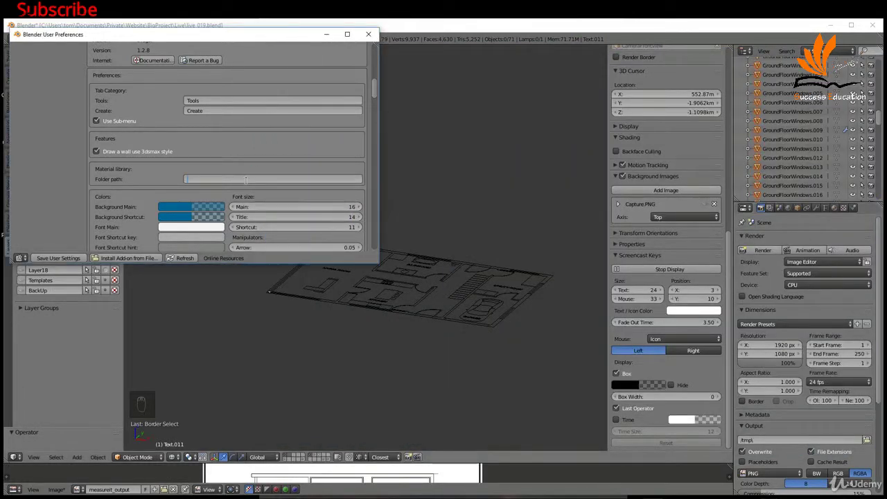
key("ctrl+v")
left_click(312, 178)
Collapse the Archipack add-on details and close the User Preferences window
scroll(325, 140, "down", 3)
scroll(326, 140, "up", 2)
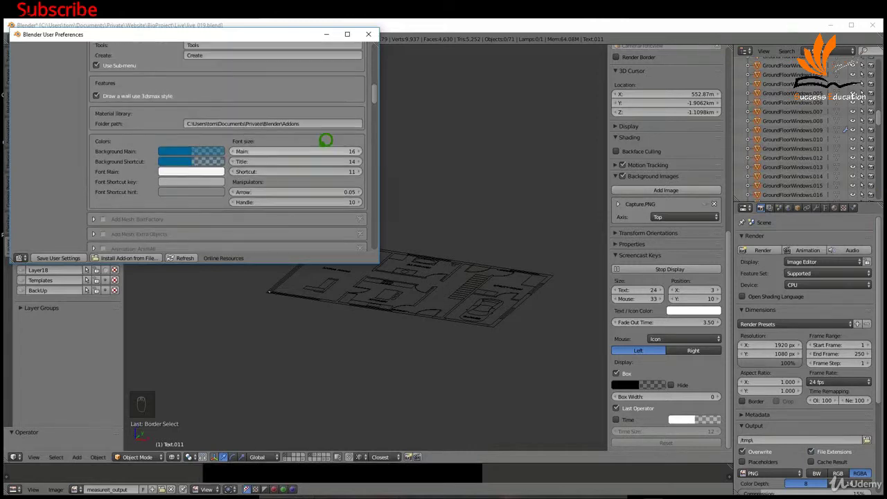
scroll(257, 186, "up", 1)
scroll(229, 174, "up", 5)
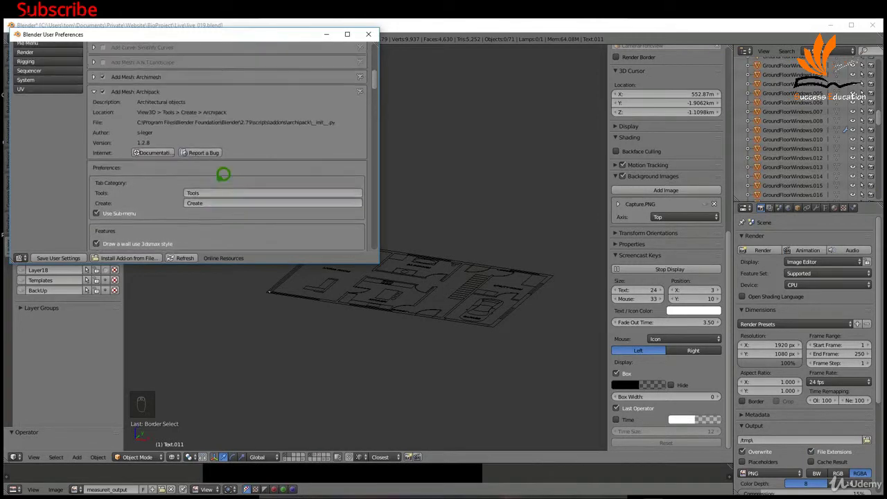
left_click(95, 127)
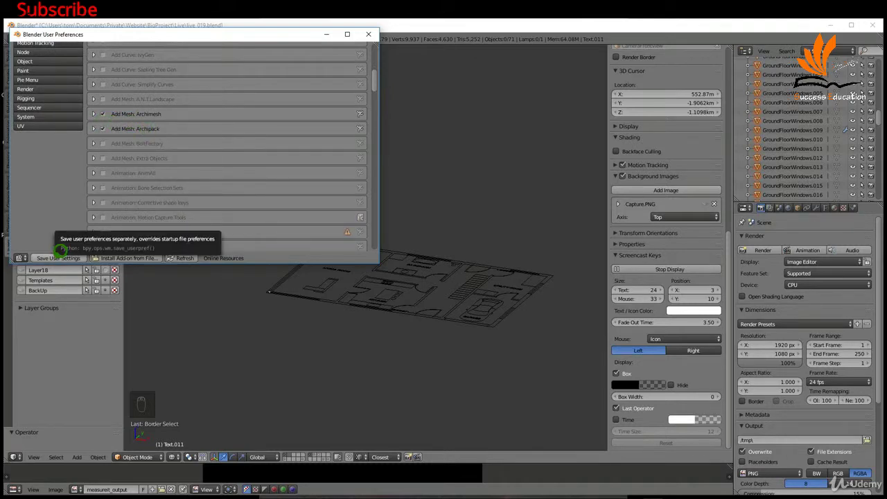
left_click(368, 34)
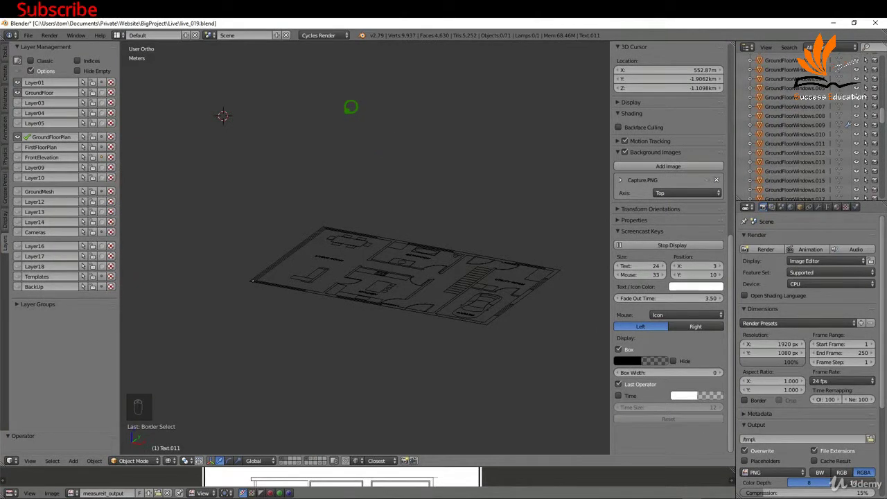
Show the Create tools down to Add Archipack, preview its window presets, then dismiss them
left_click(6, 50)
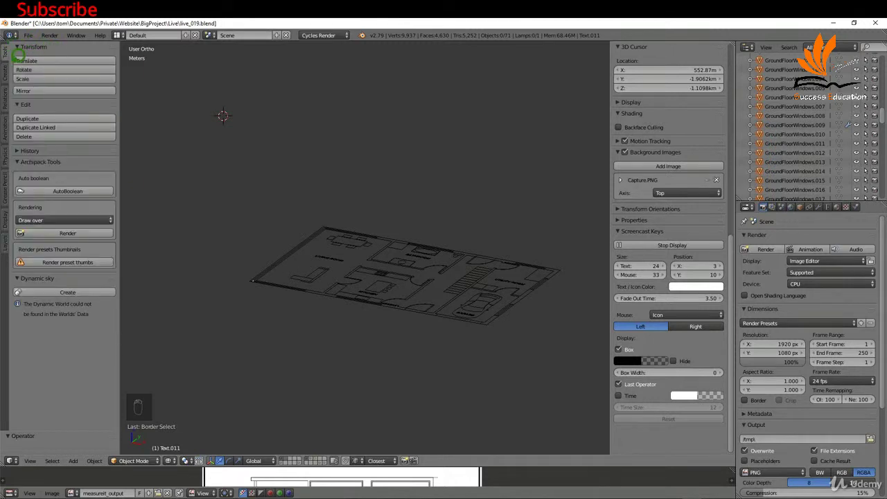
left_click(9, 67)
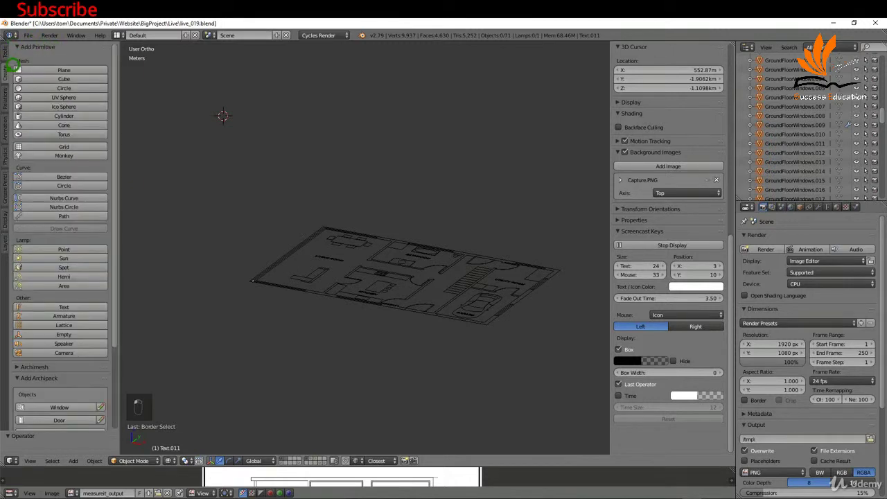
scroll(87, 243, "down", 5)
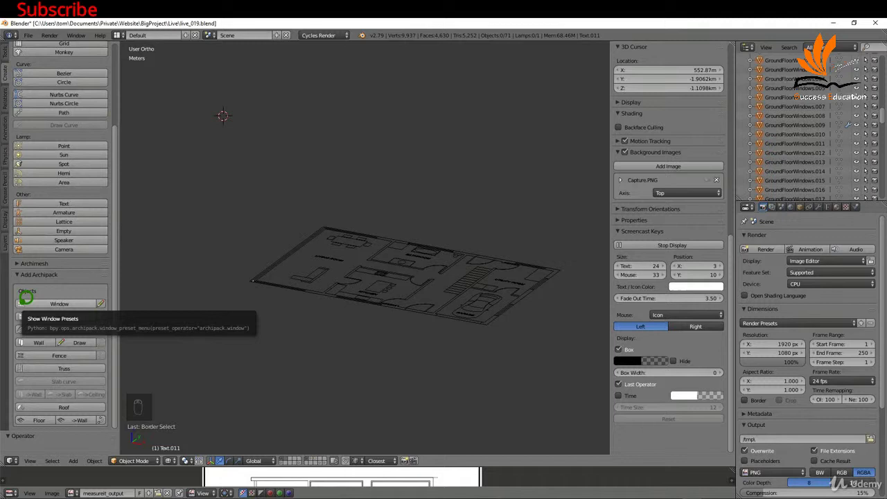
left_click(24, 301)
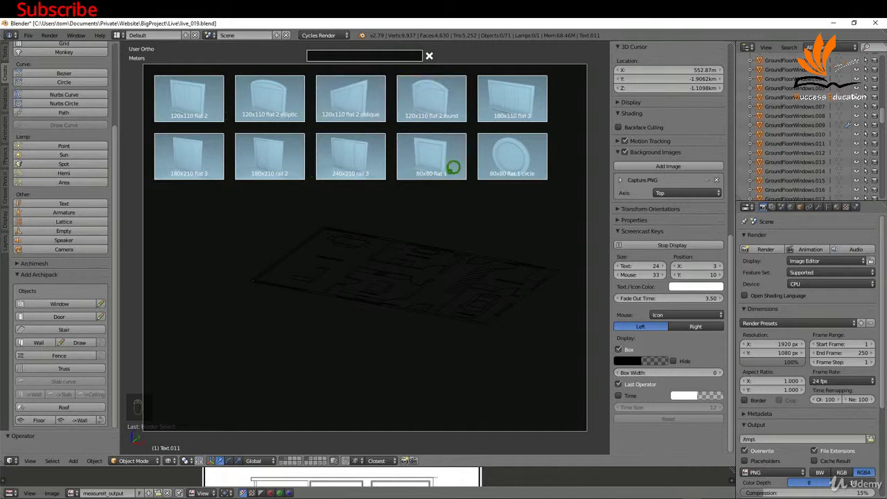
left_click(264, 102)
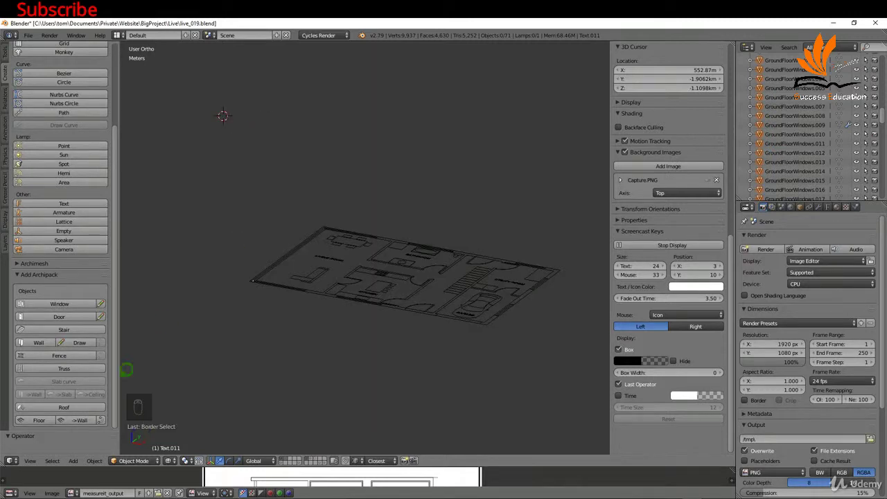
Search Windows for 'bl' and bring up the context menu of the Blender app result
left_click(47, 491)
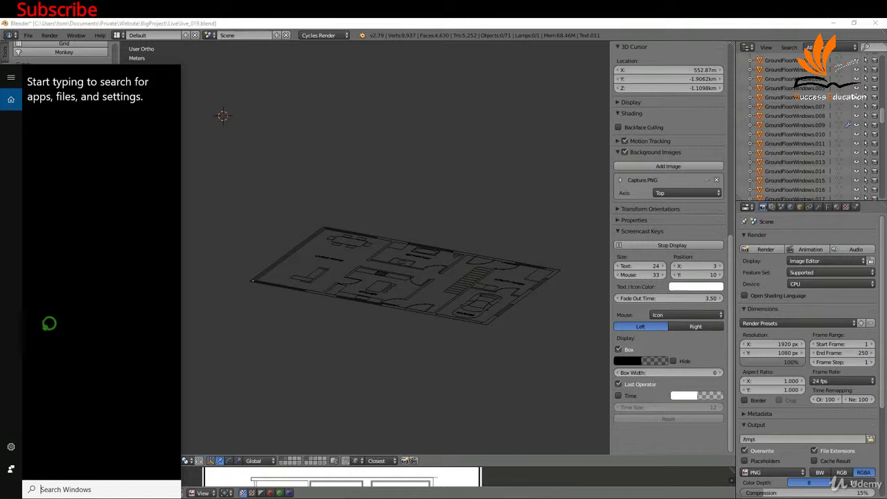
type("bl")
left_click(72, 108)
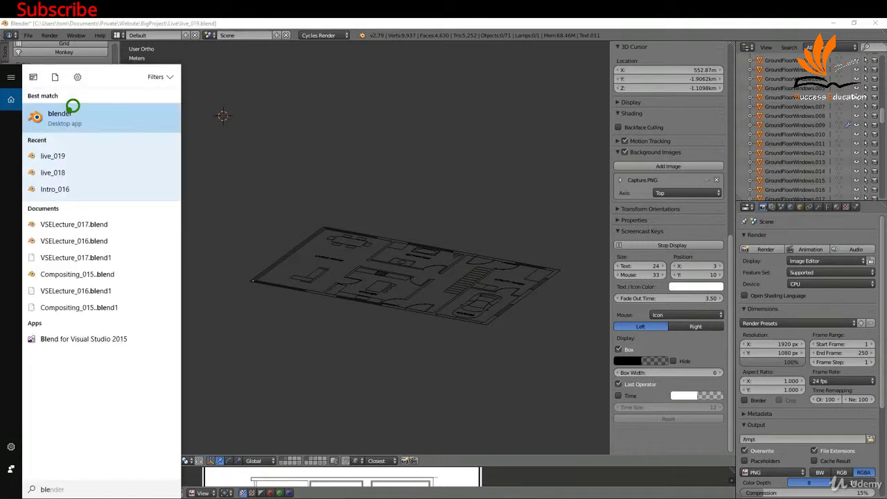
right_click(72, 107)
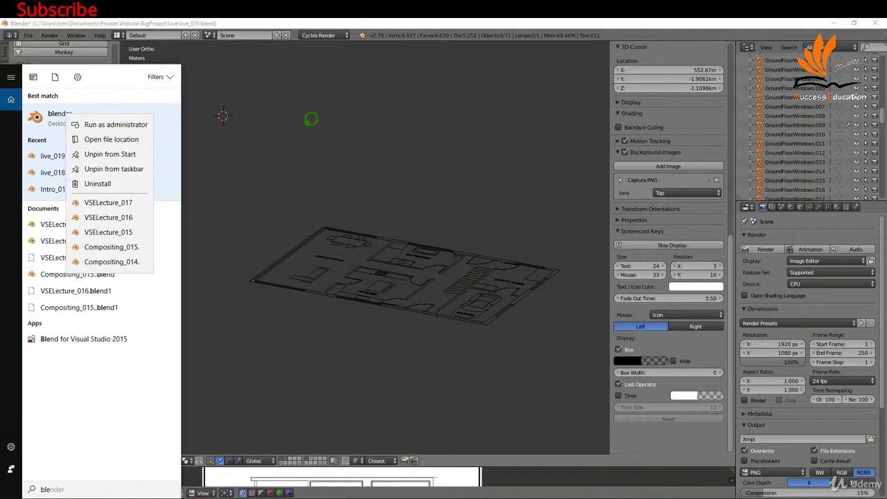
Return to Blender, closing the Start menu, and show the tool shelf's Tools tab
left_click(312, 119)
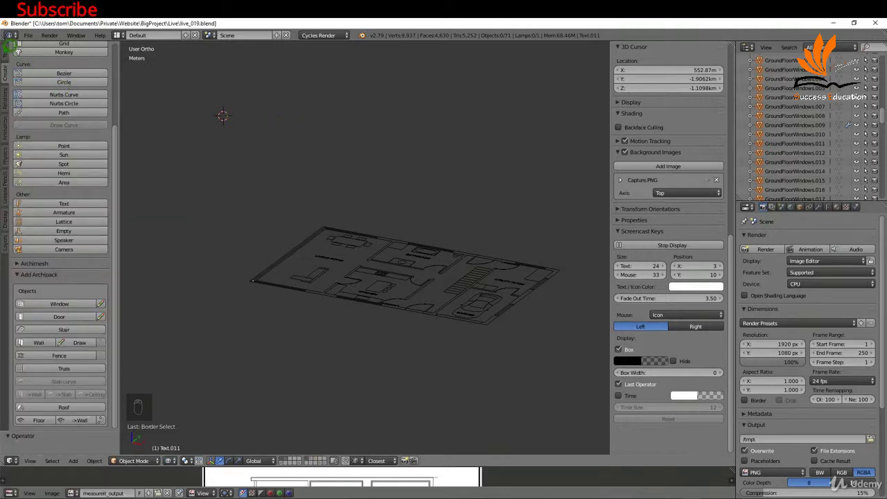
left_click(7, 47)
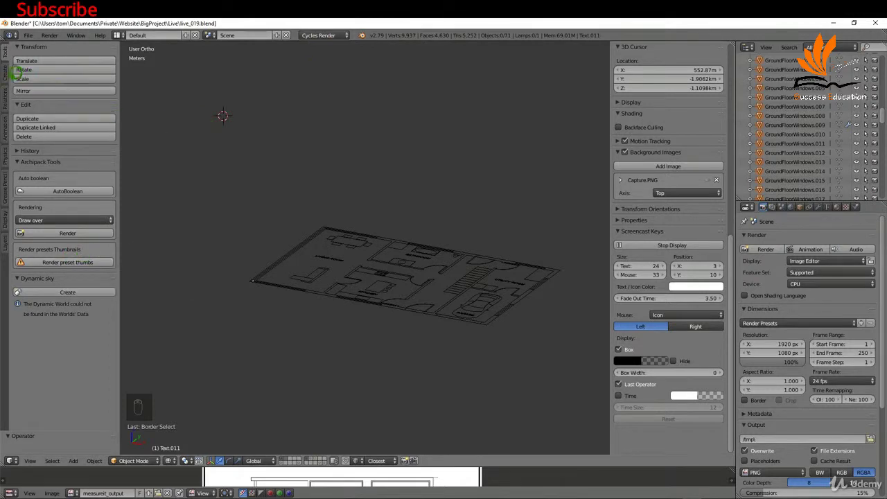
In the Create tab, drag the Add Archipack panel above Add Primitive and collapse Add Primitive
left_click(10, 67)
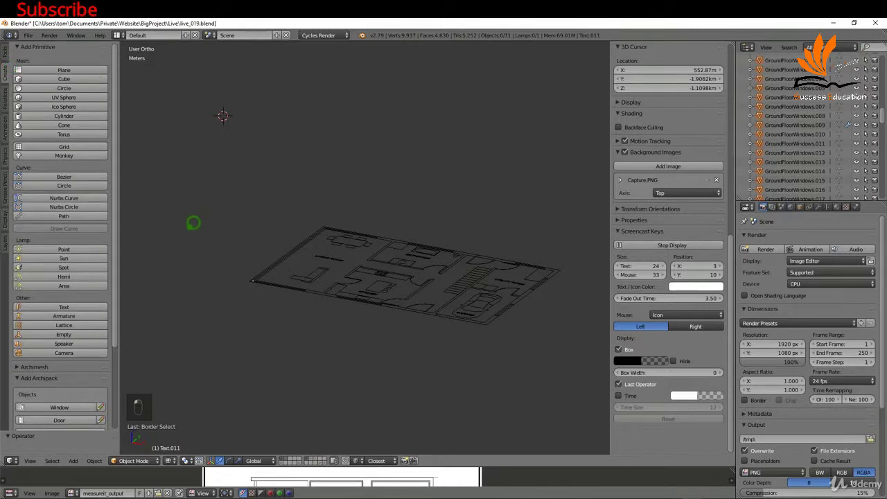
scroll(90, 253, "down", 4)
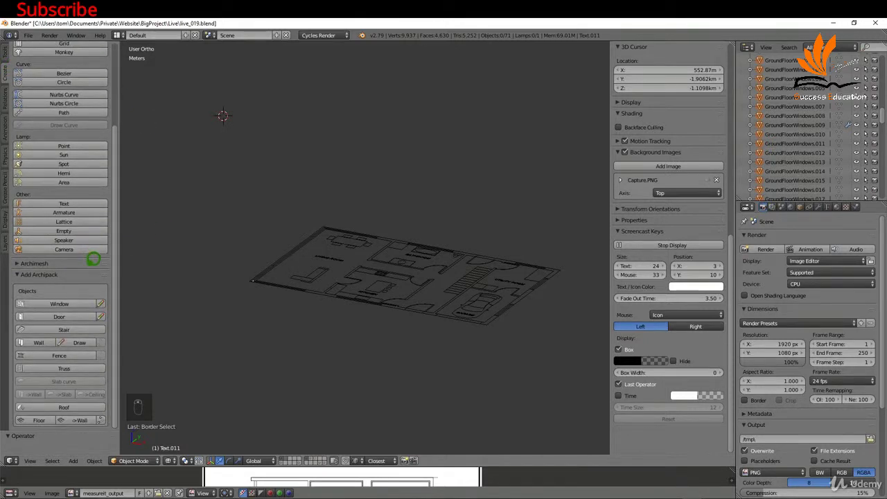
scroll(100, 264, "up", 4)
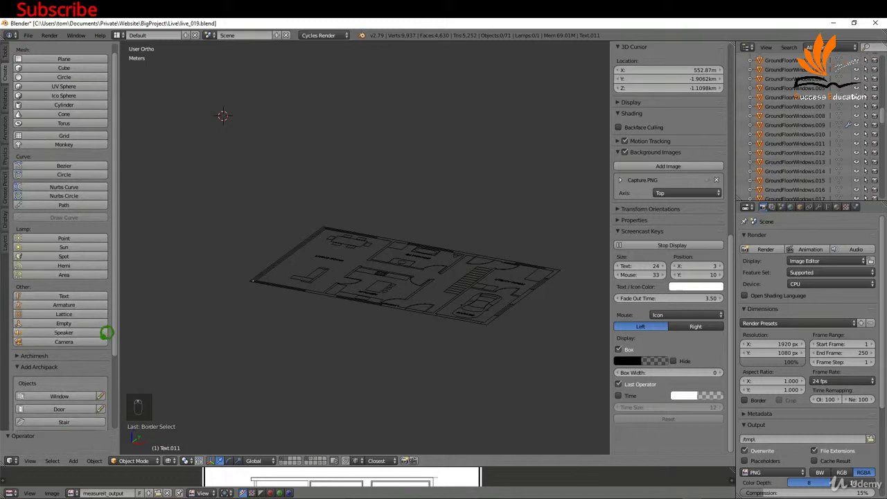
left_click_drag(105, 367, 113, 41)
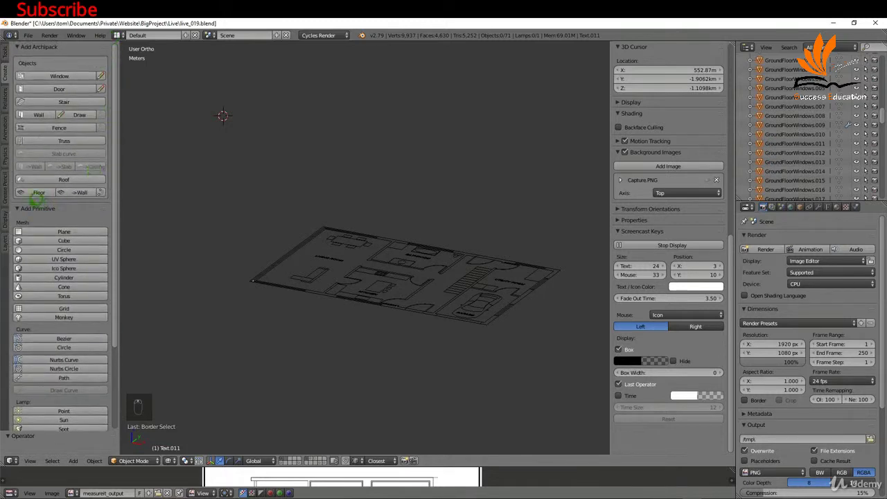
left_click(25, 205)
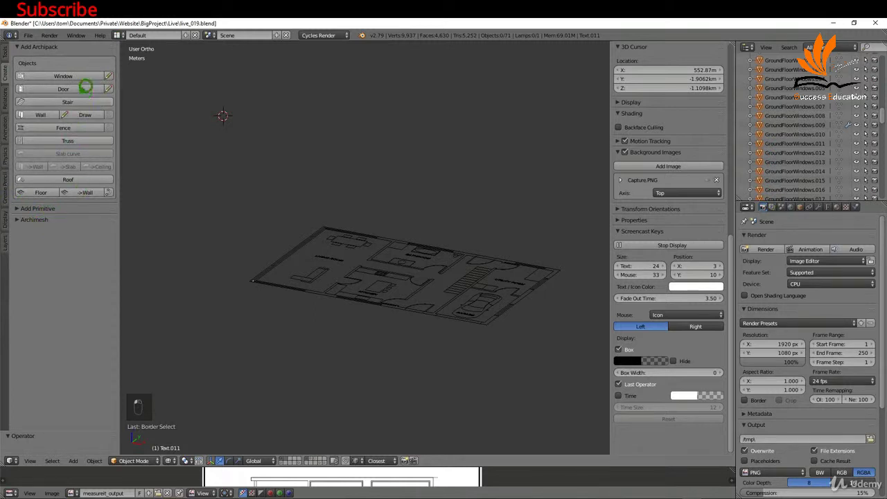
Snap the 3D cursor to the GroundFloor plan's garage corner vertex, then return to Object Mode
right_click(490, 318)
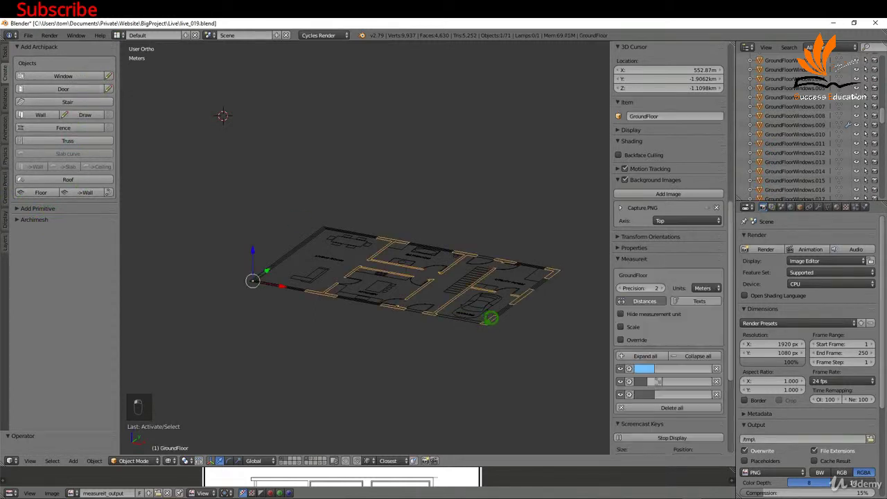
scroll(497, 324, "up", 8)
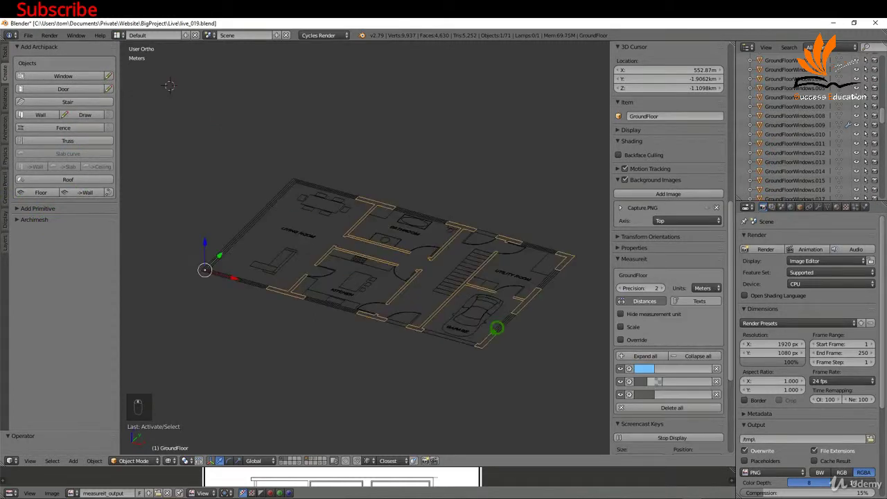
key("Tab")
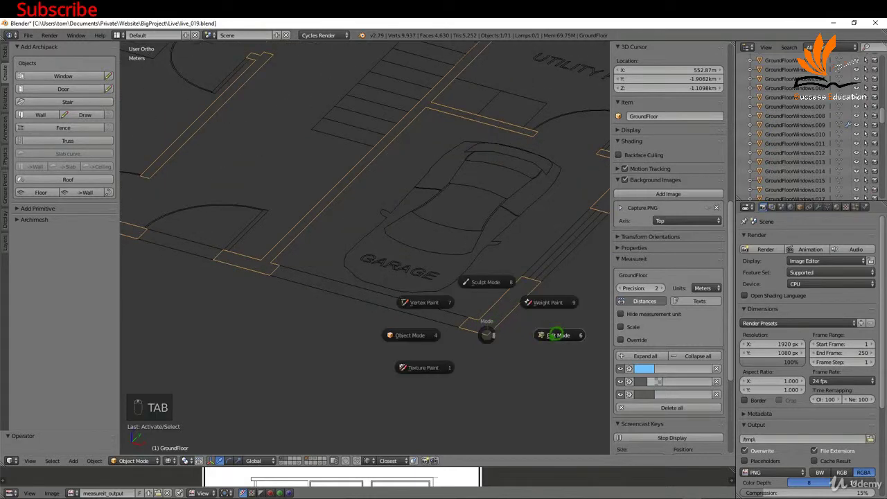
left_click(548, 335)
right_click(483, 326)
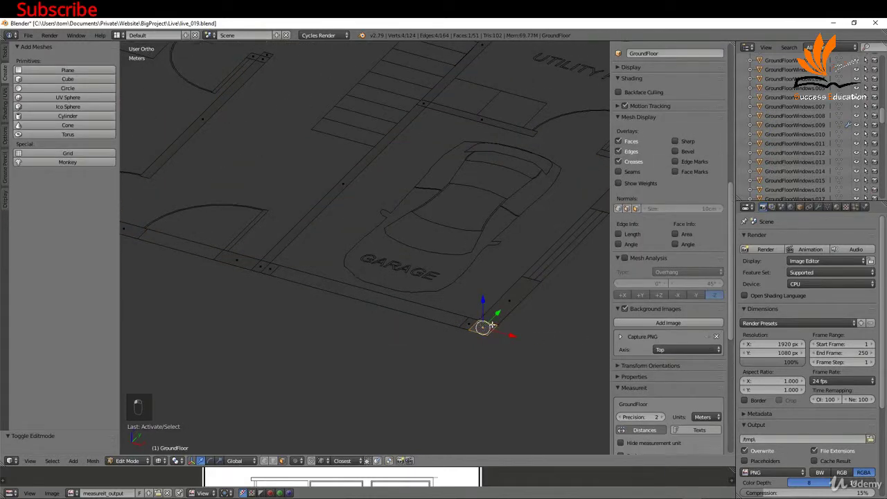
key("shift+s")
left_click(489, 324)
key("Tab")
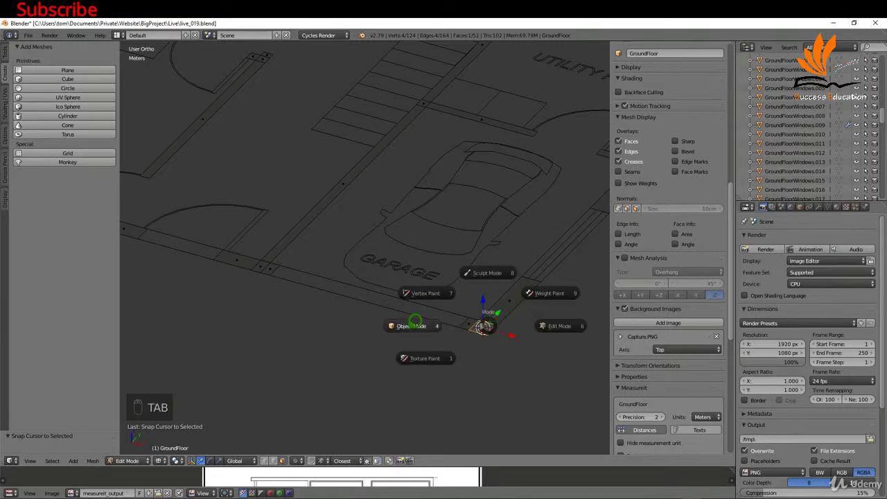
left_click(413, 325)
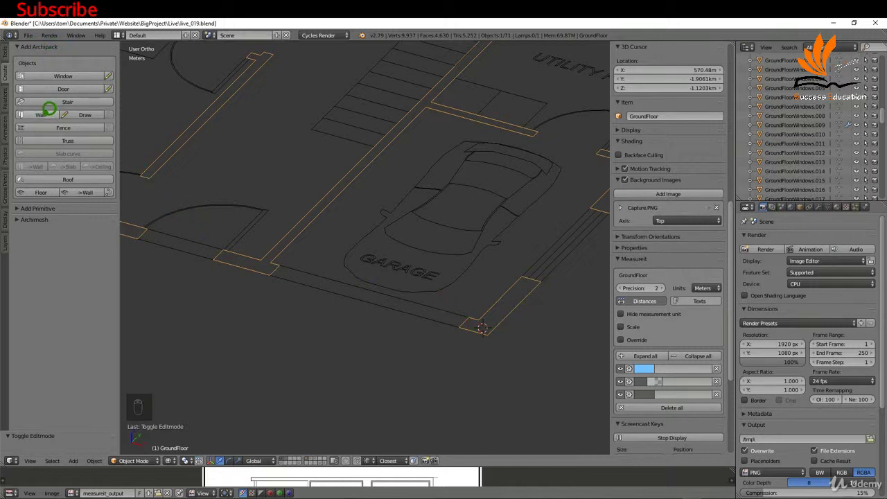
Add an ArchiPack wall (2 m long, 2.7 m high, 20 cm thick) at the garage corner and show its Wall settings
left_click(43, 113)
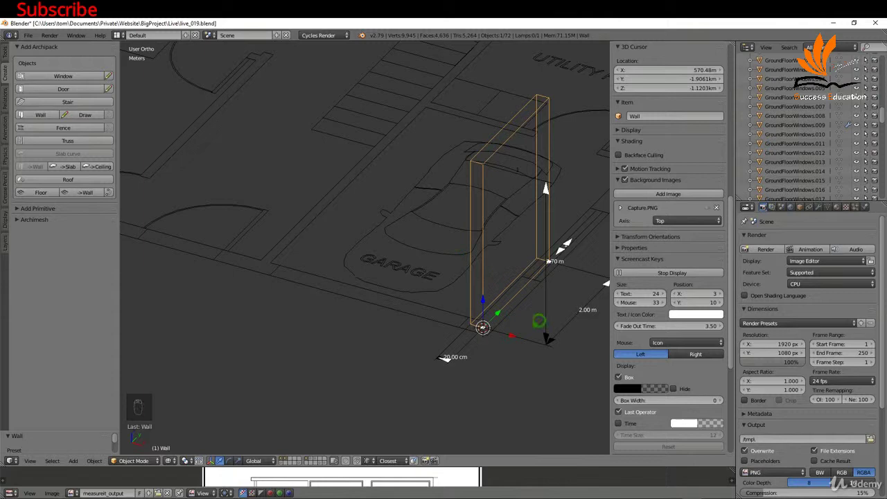
middle_click_drag(535, 316, 336, 321)
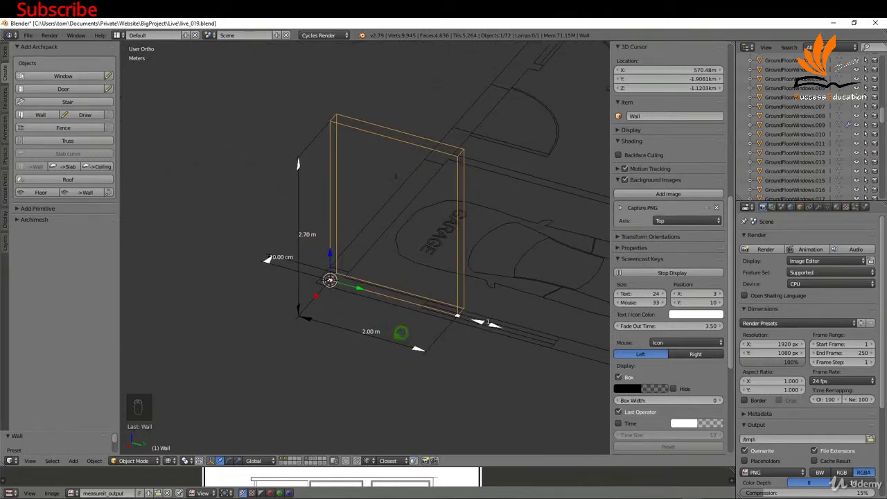
middle_click_drag(278, 261, 344, 274)
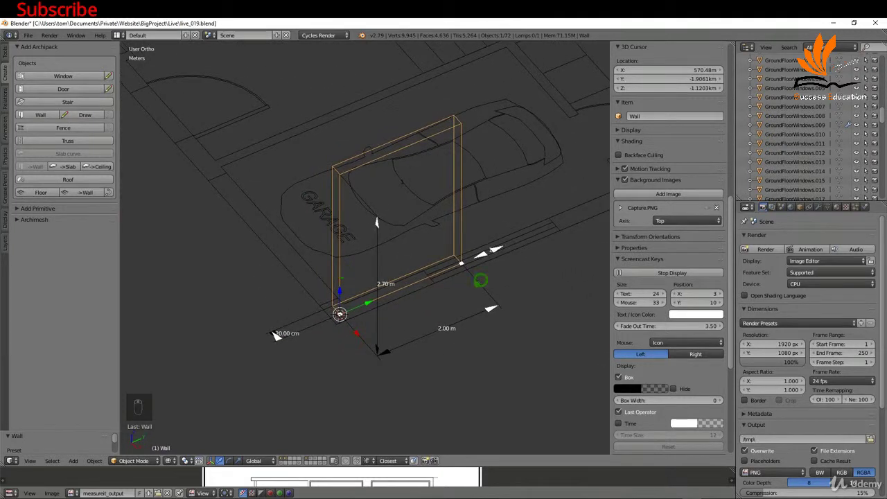
scroll(677, 263, "down", 6)
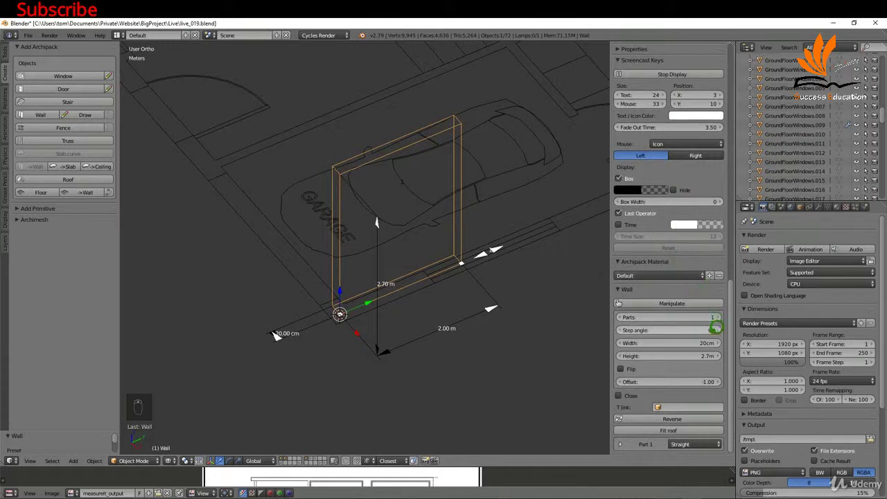
Set the wall's Width to 30cm
left_click(701, 343)
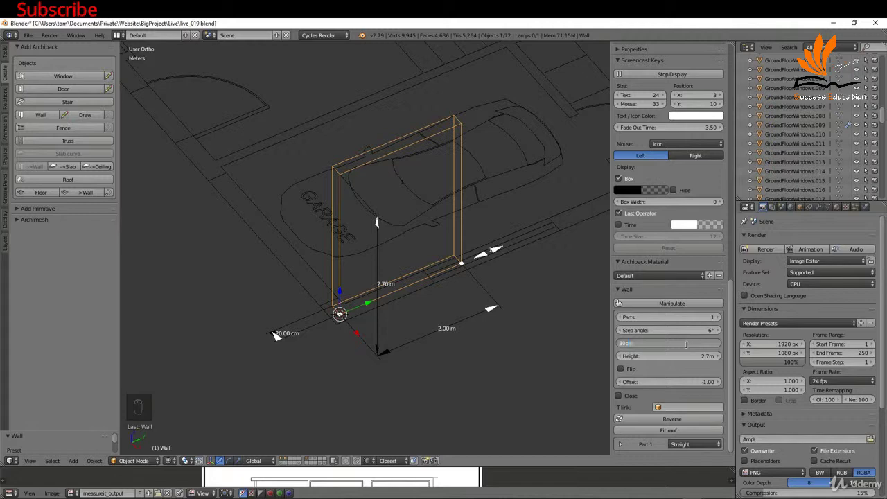
type("30cm")
key("Return")
Move the wall along the X axis onto the garage's outer wall line
middle_click_drag(391, 303, 421, 319)
scroll(421, 318, "up", 2)
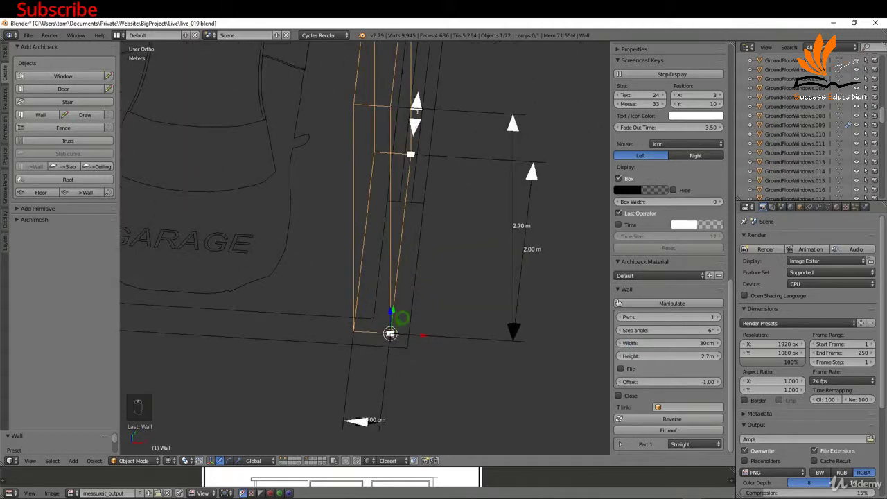
key("g")
middle_click(413, 306)
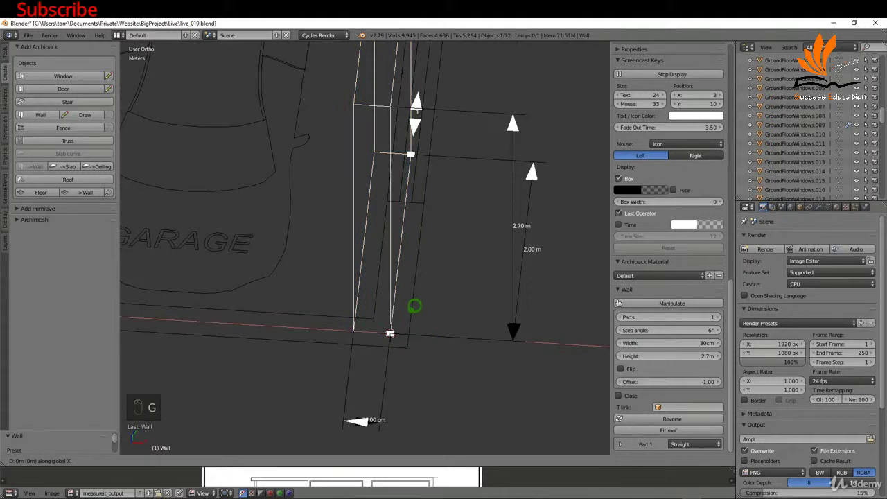
left_click(451, 332)
middle_click_drag(451, 332, 268, 281)
key("g")
scroll(250, 305, "down", 6)
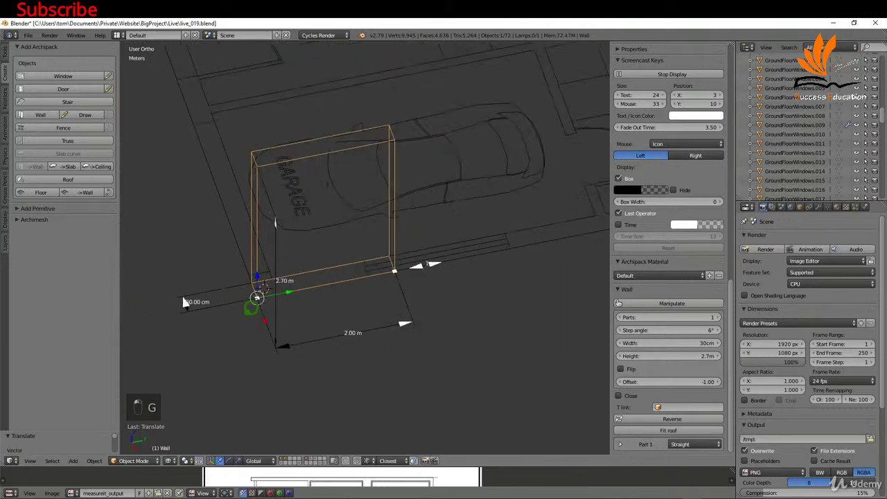
scroll(378, 330, "down", 3)
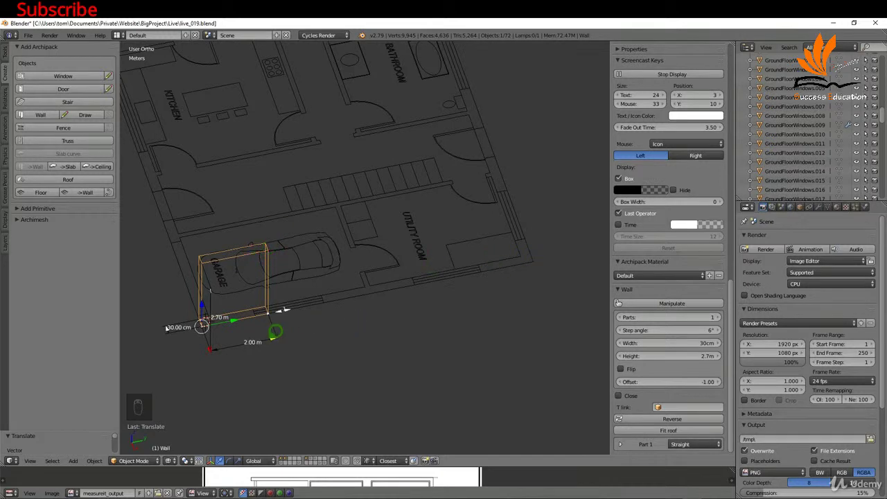
Stretch the wall to 10 m along the garage edge
left_click_drag(277, 333, 539, 256)
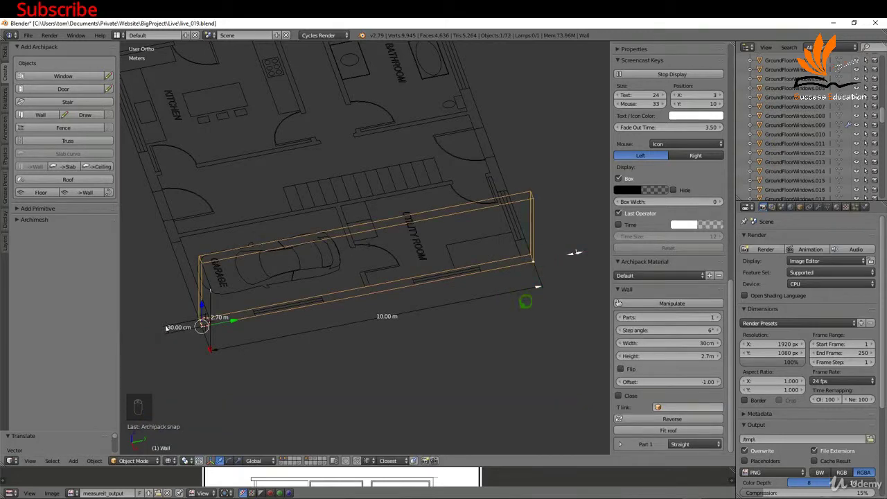
middle_click_drag(525, 303, 464, 297)
middle_click_drag(538, 380, 331, 344)
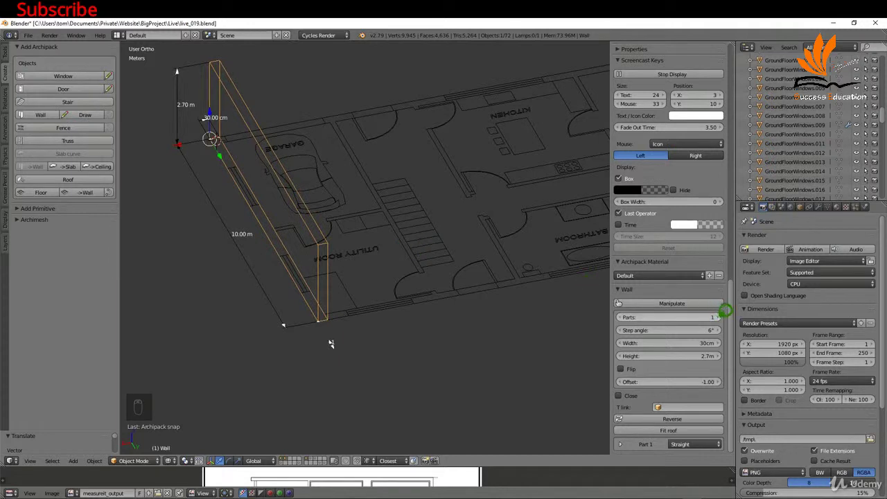
Add second and third wall segments, stretching them to 16 m and 10 m along the plan
left_click(718, 317)
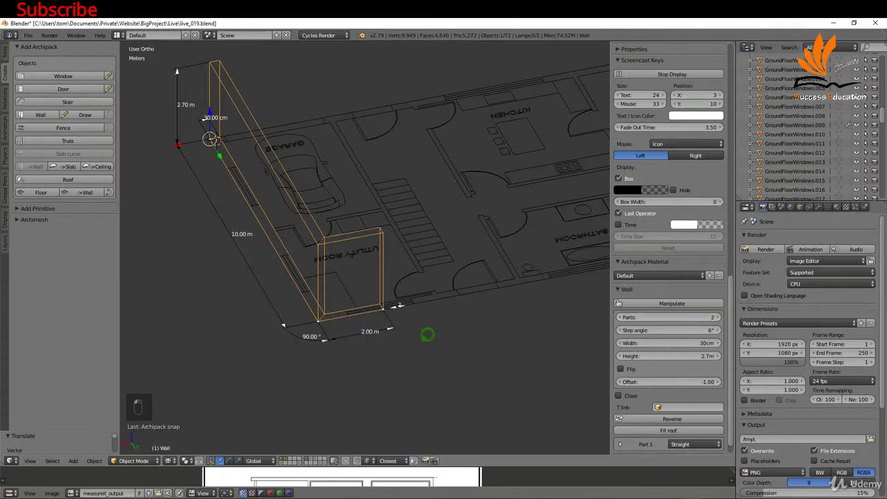
middle_click_drag(428, 335, 266, 306)
left_click_drag(248, 305, 555, 243)
middle_click_drag(594, 233, 406, 357)
left_click(719, 316)
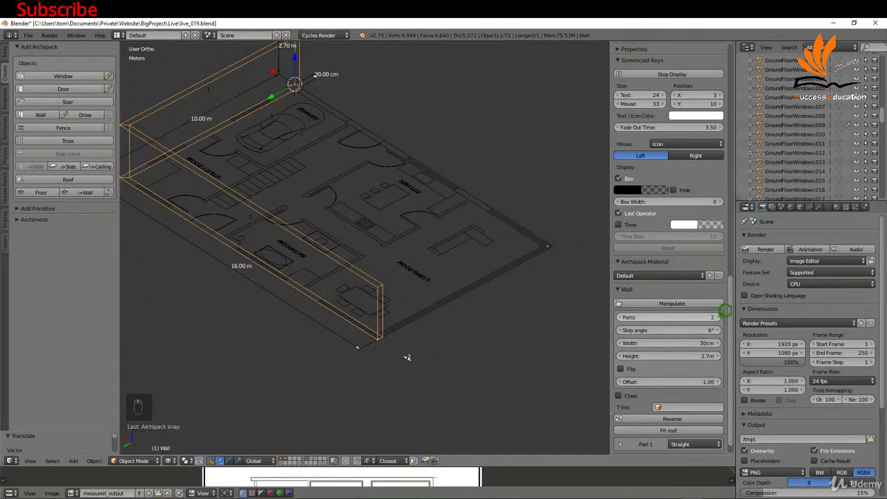
left_click_drag(421, 317, 569, 236)
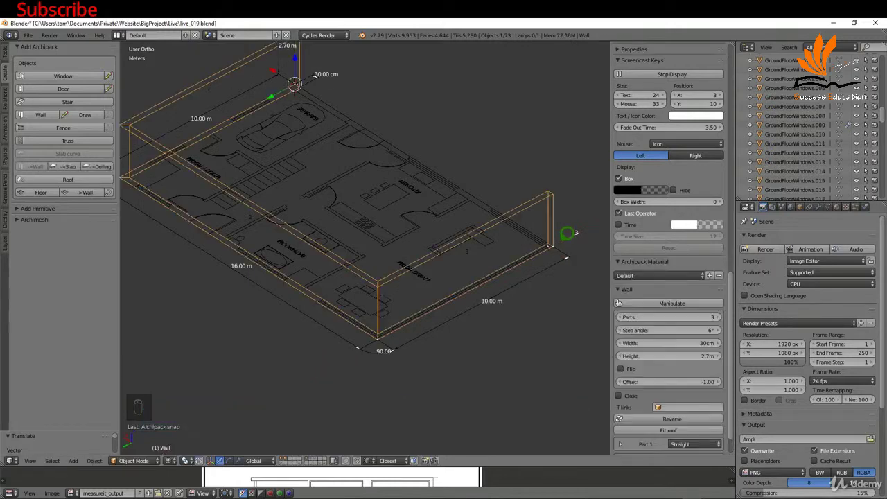
middle_click_drag(568, 236, 471, 256)
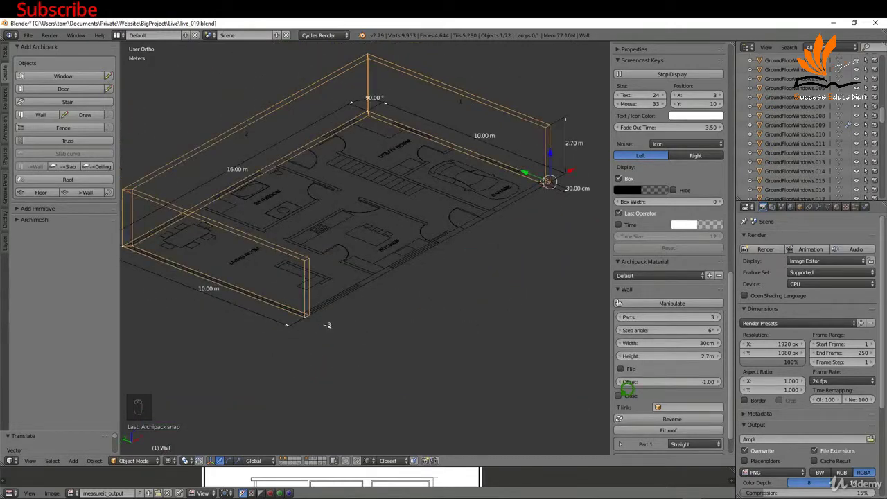
left_click(621, 395)
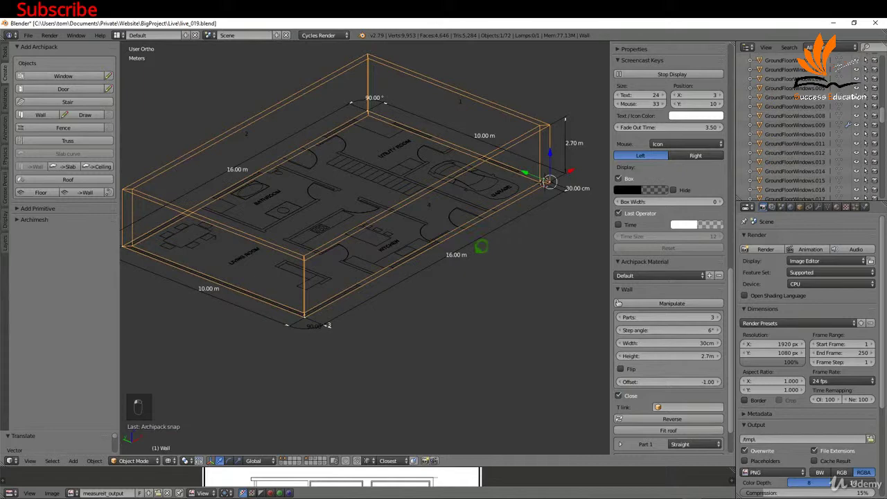
middle_click_drag(400, 284, 555, 230)
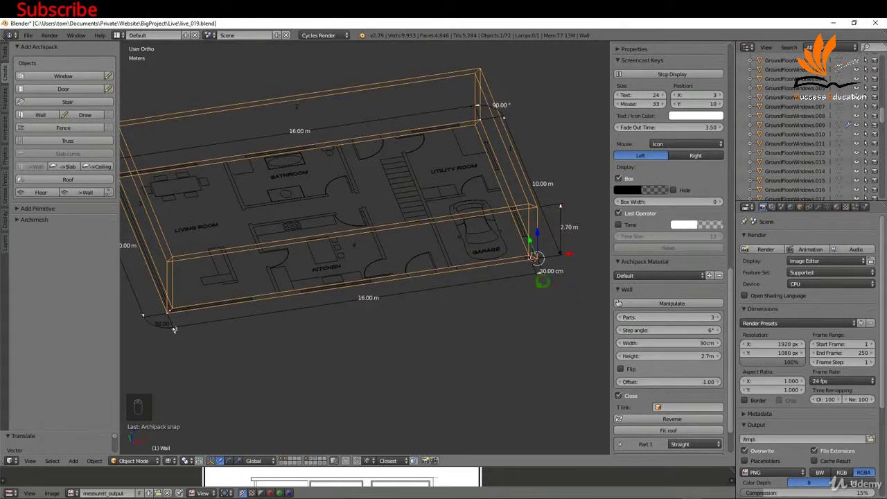
middle_click_drag(543, 281, 503, 263)
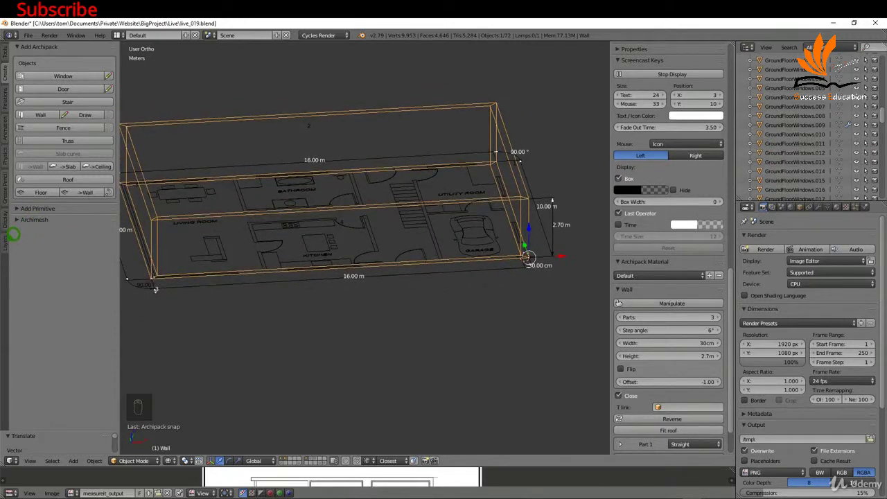
Turn on the FrontElevation layer and view the wall in front orthographic view
left_click(8, 237)
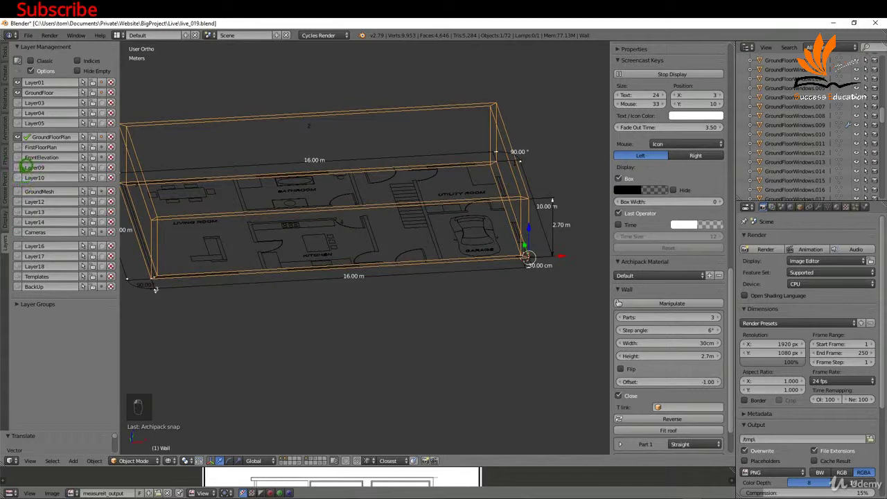
left_click(18, 157)
scroll(486, 312, "down", 3)
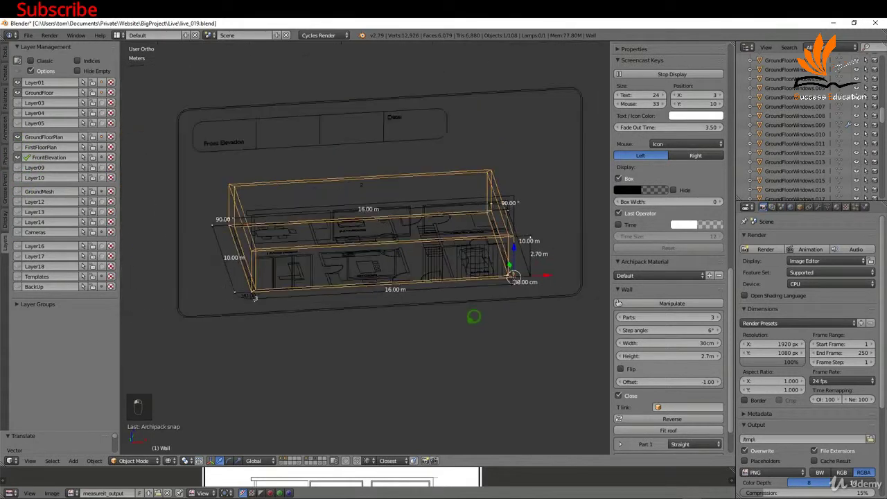
key("KP_1")
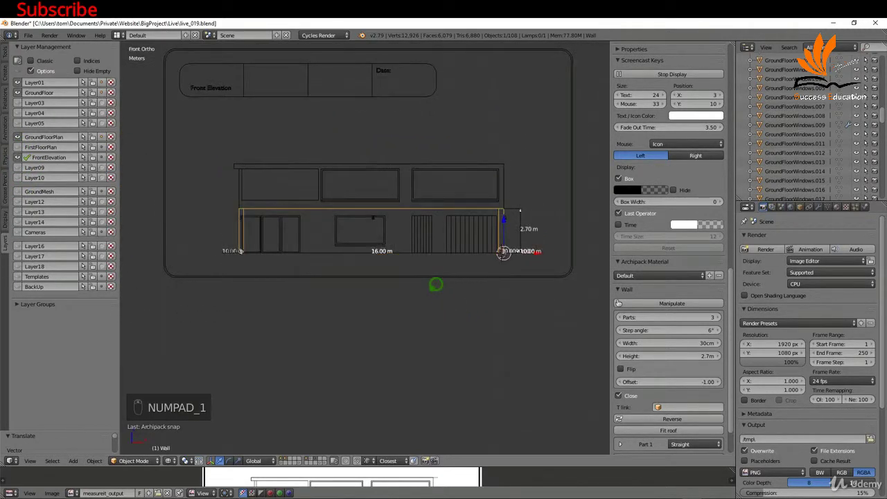
middle_click_drag(467, 261, 468, 356, "shift")
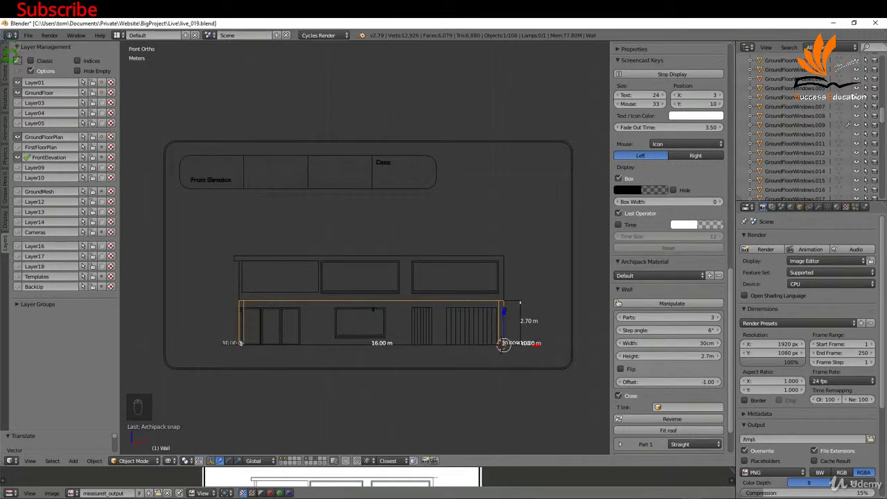
Return to the ArchiPack Create tools and browse the stair presets without adding a stair
left_click(7, 69)
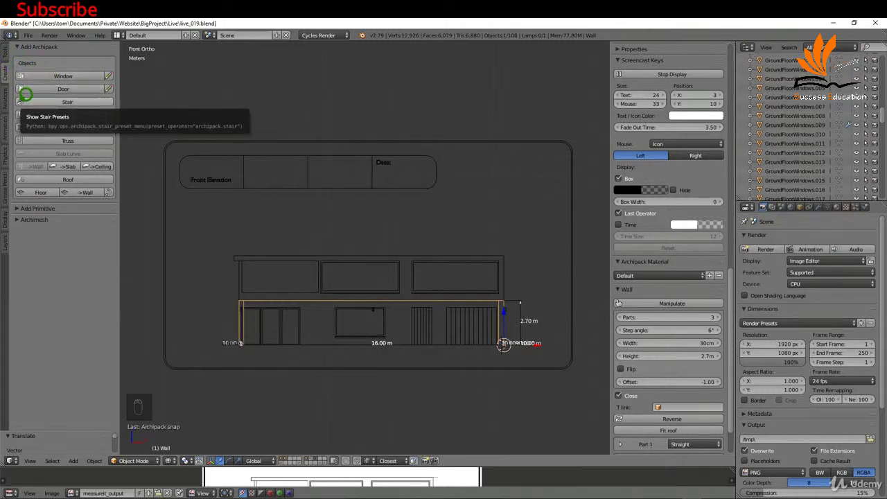
left_click(23, 99)
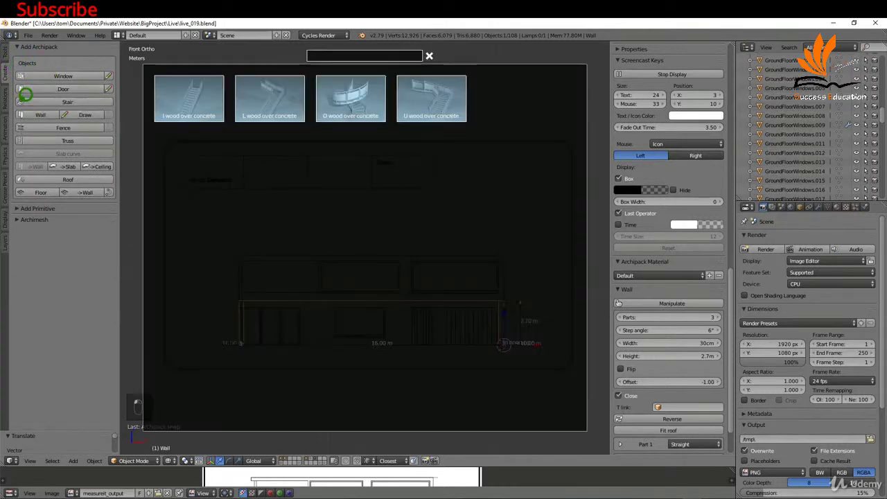
left_click(429, 56)
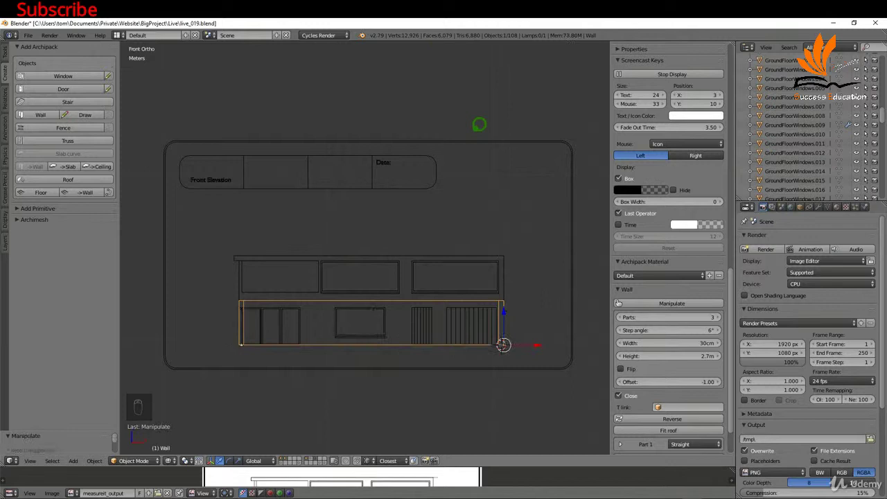